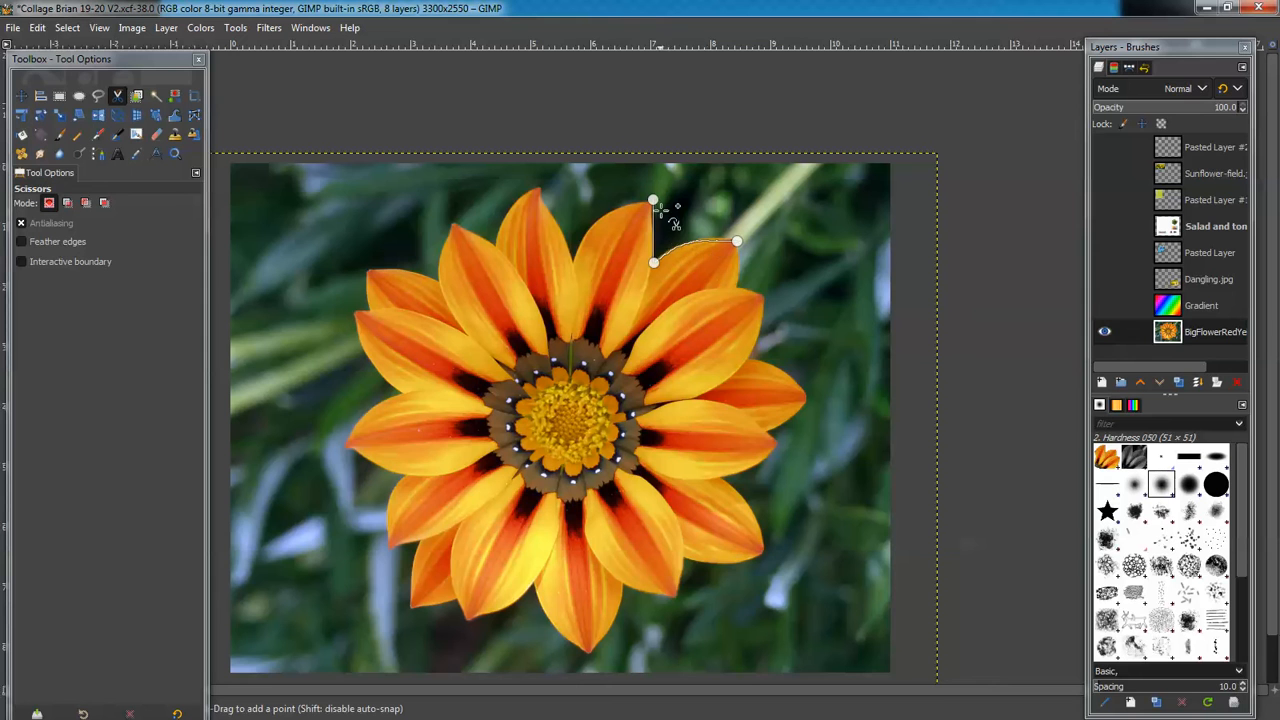
# Add Scissors outline points along the petal tips and down the right-side petals of the large gazania
pyautogui.click(739, 287)
pyautogui.click(765, 294)
pyautogui.click(807, 398)
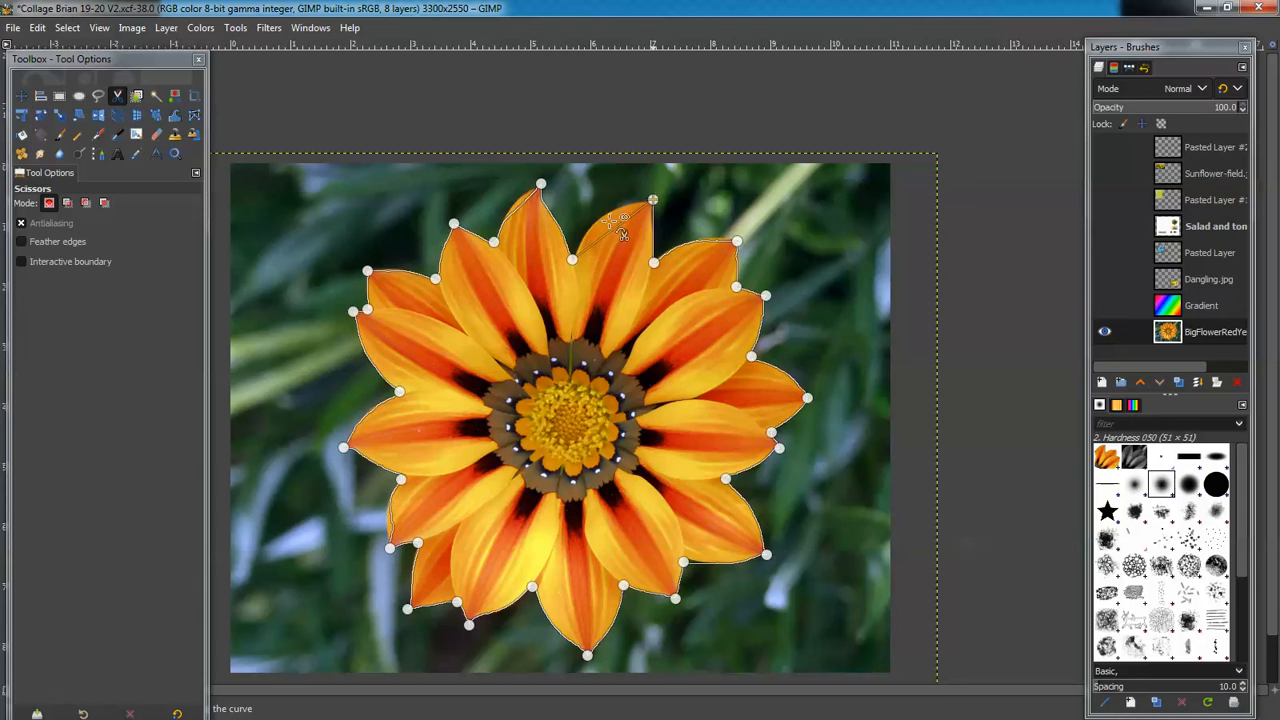
# Close the Scissors outline, move the lower-left and lower-right points onto petal edges, and convert it to a selection
pyautogui.click(634, 256)
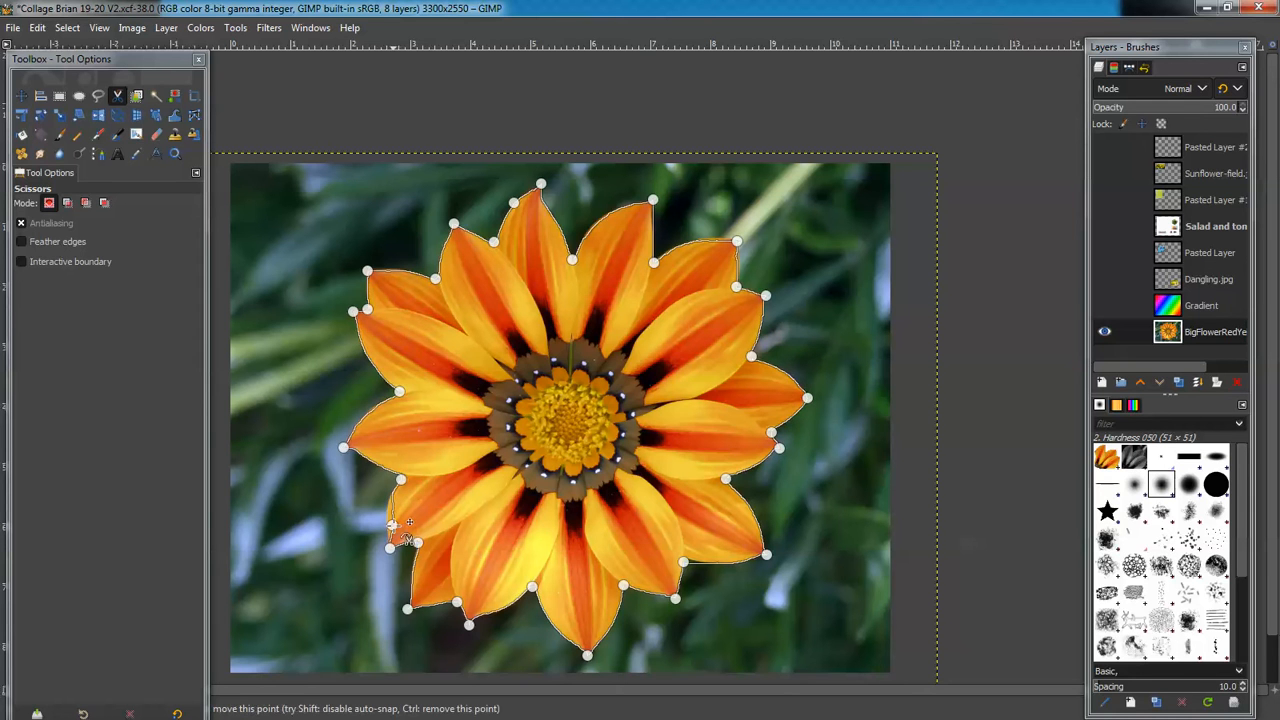
pyautogui.moveTo(394, 525); pyautogui.dragTo(426, 527)
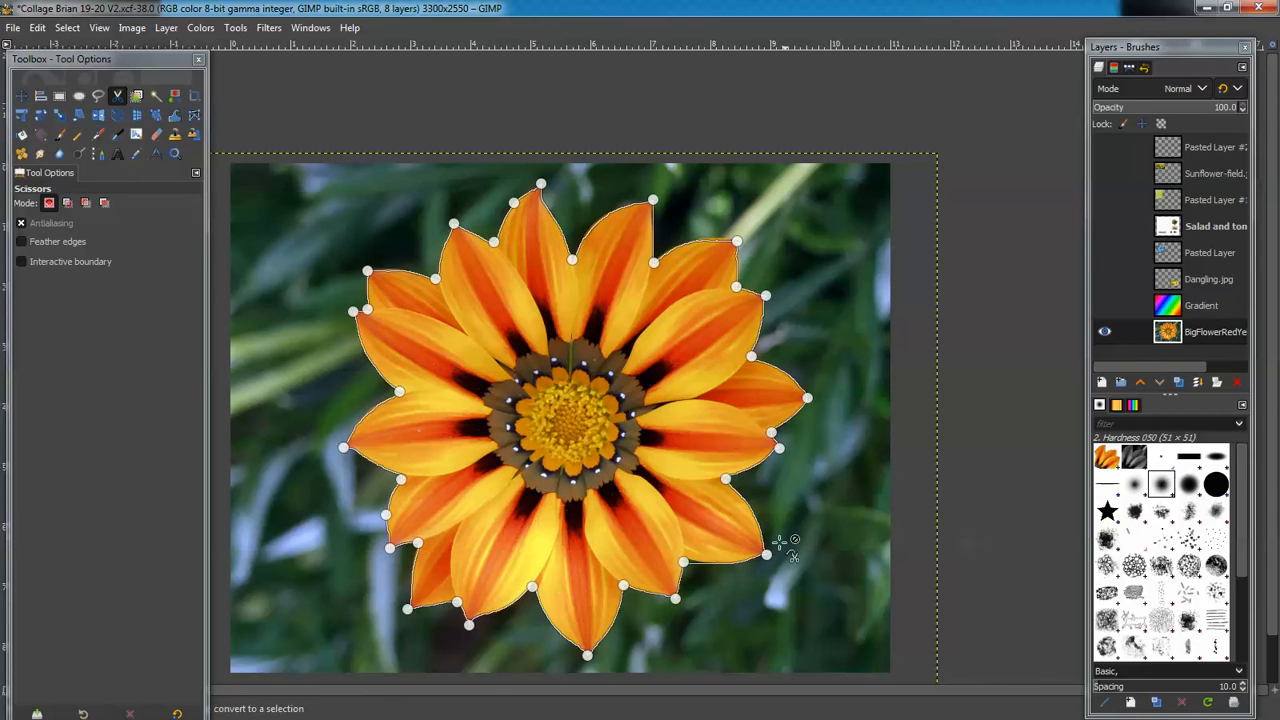
pyautogui.moveTo(685, 562); pyautogui.dragTo(719, 553)
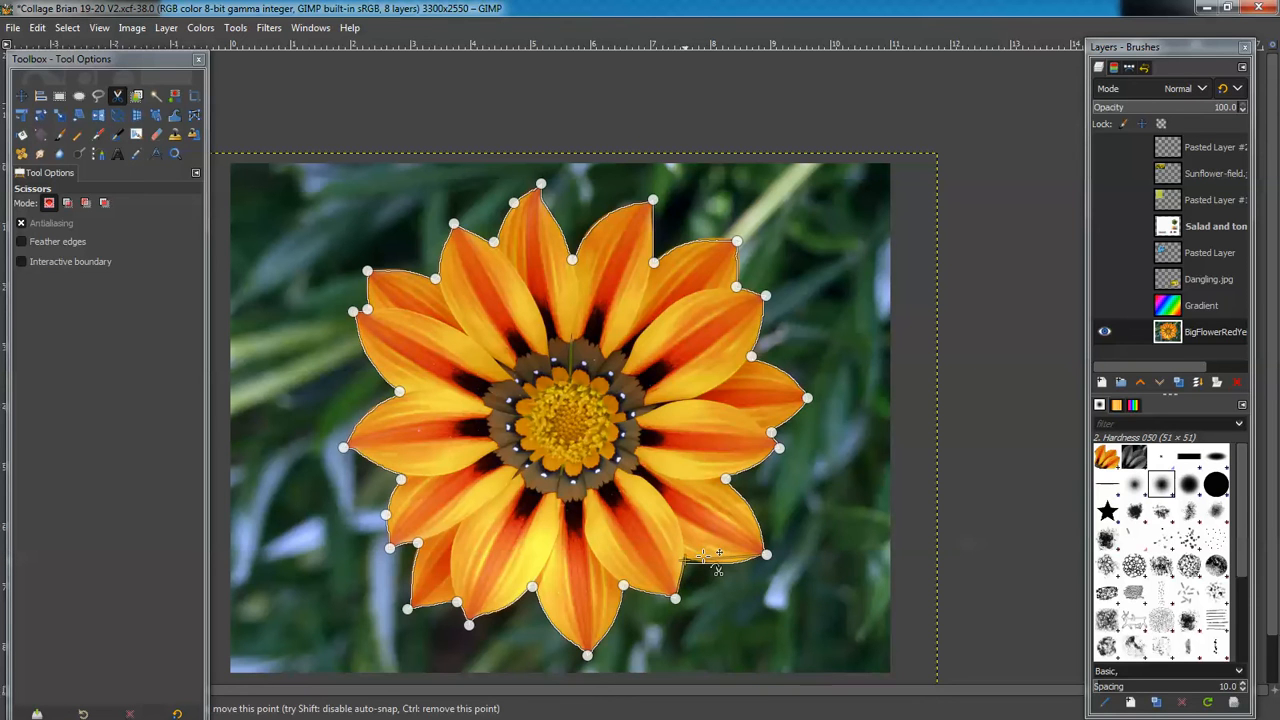
pyautogui.moveTo(705, 556); pyautogui.dragTo(704, 556)
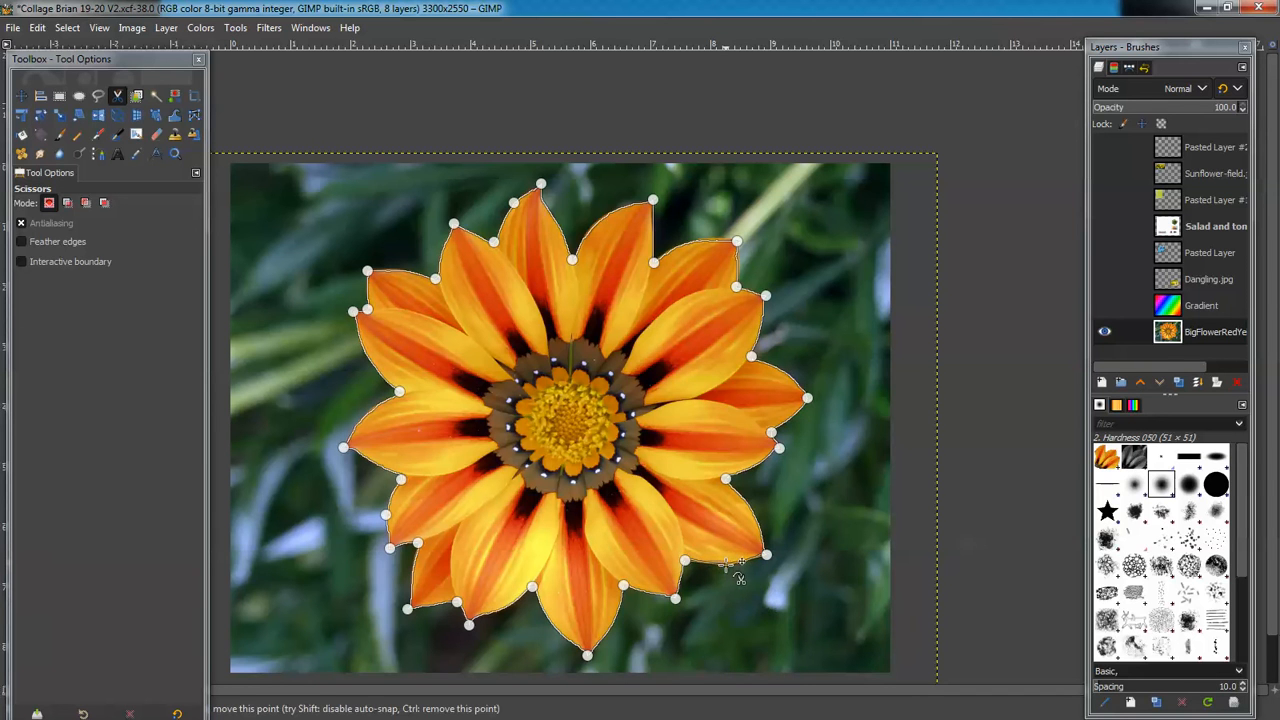
pyautogui.click(787, 565)
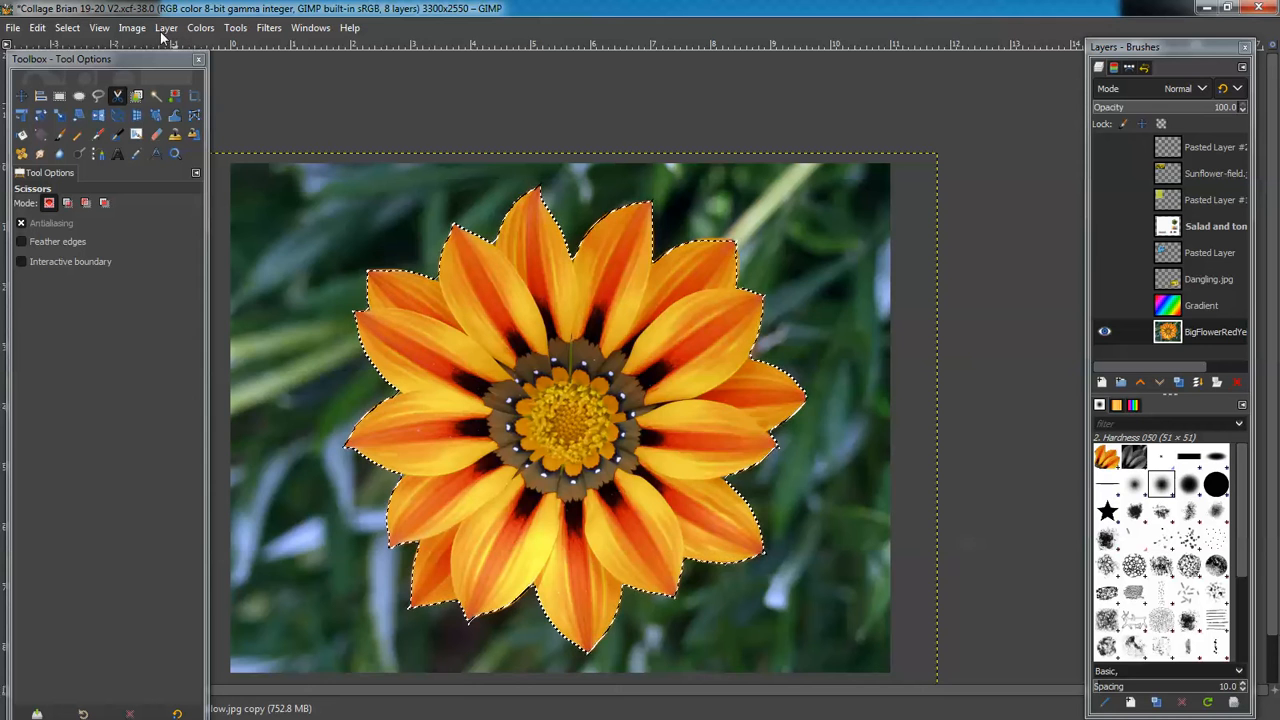
# Apply Colors > Saturation with scale 1.500 to the selected gazania
pyautogui.click(202, 28)
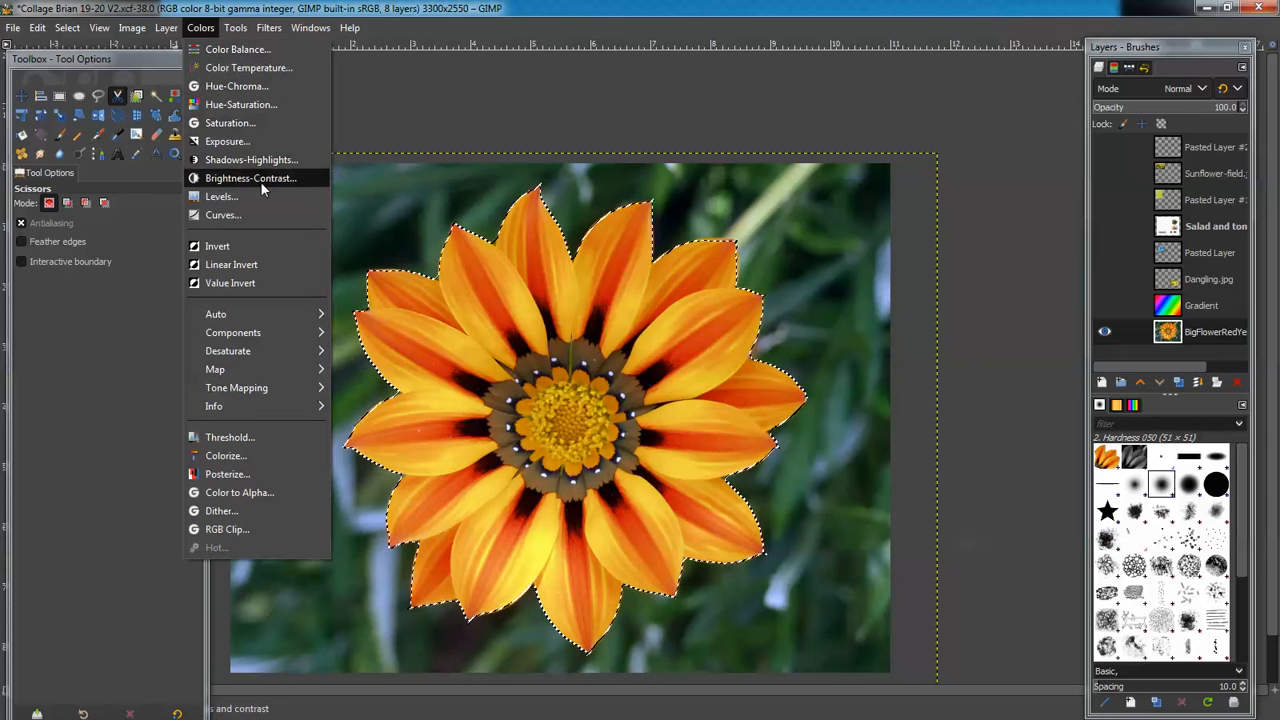
pyautogui.click(245, 125)
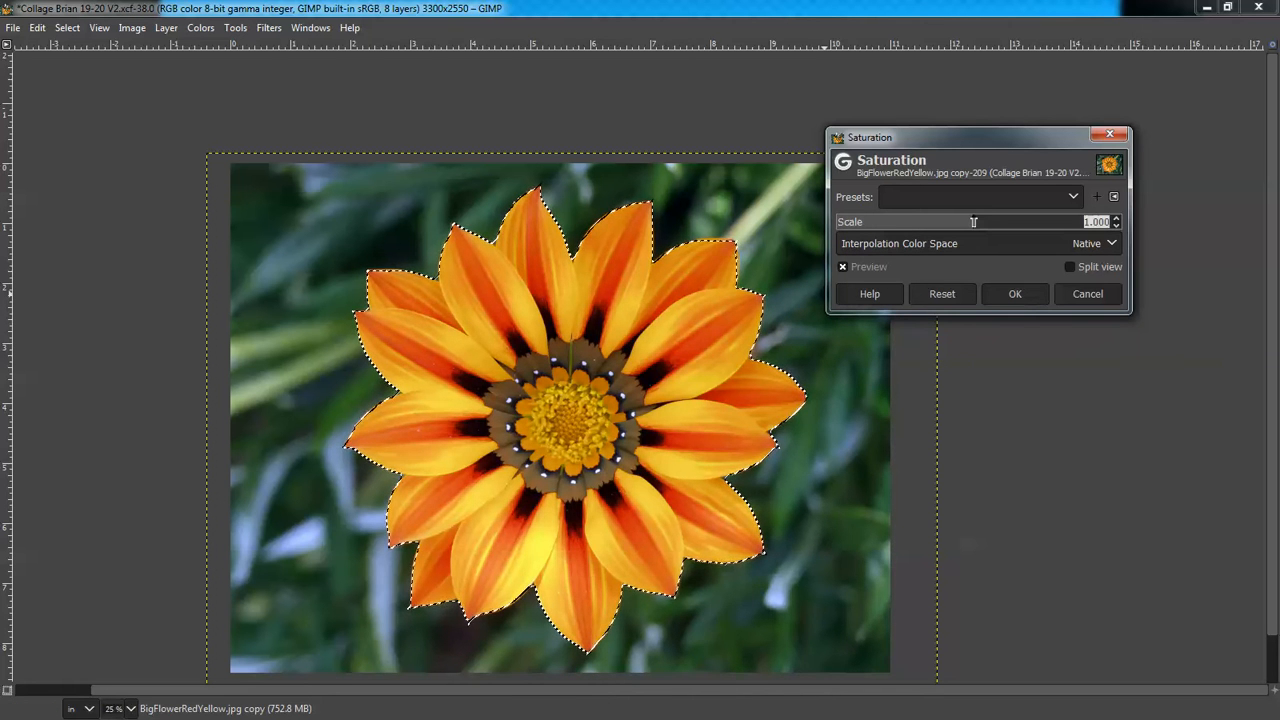
pyautogui.moveTo(983, 221); pyautogui.dragTo(1042, 223)
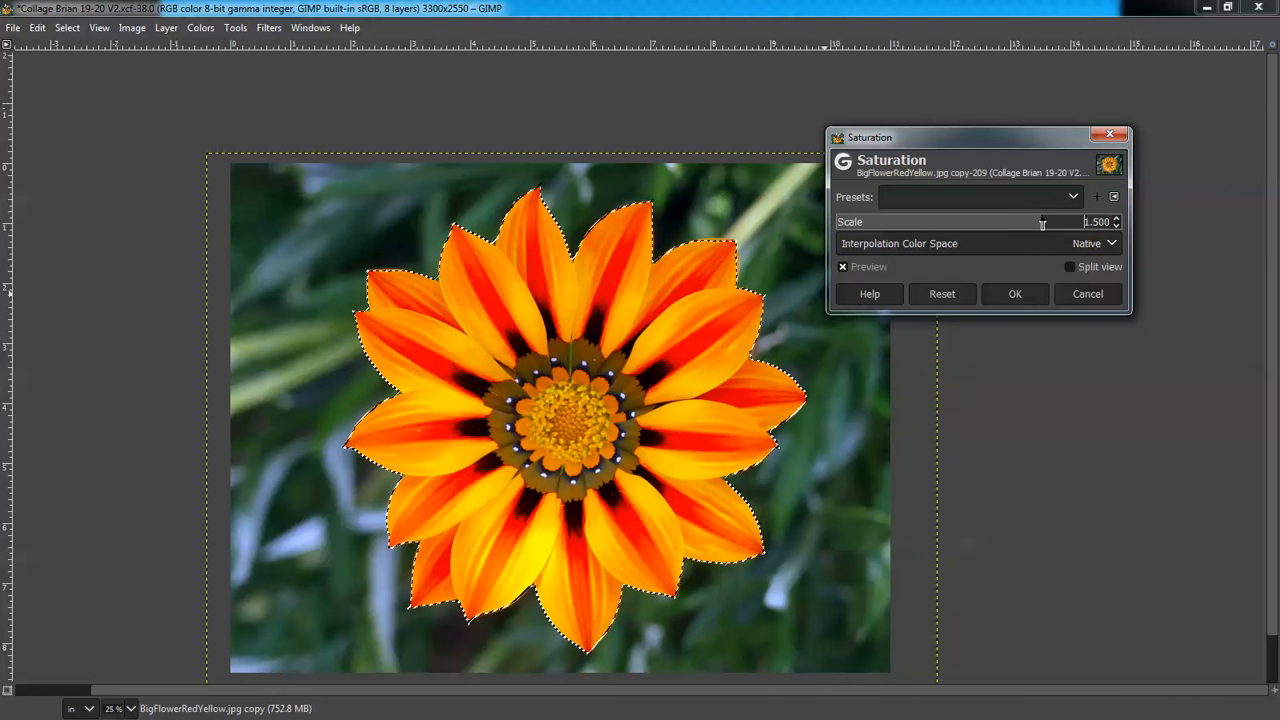
pyautogui.click(1032, 297)
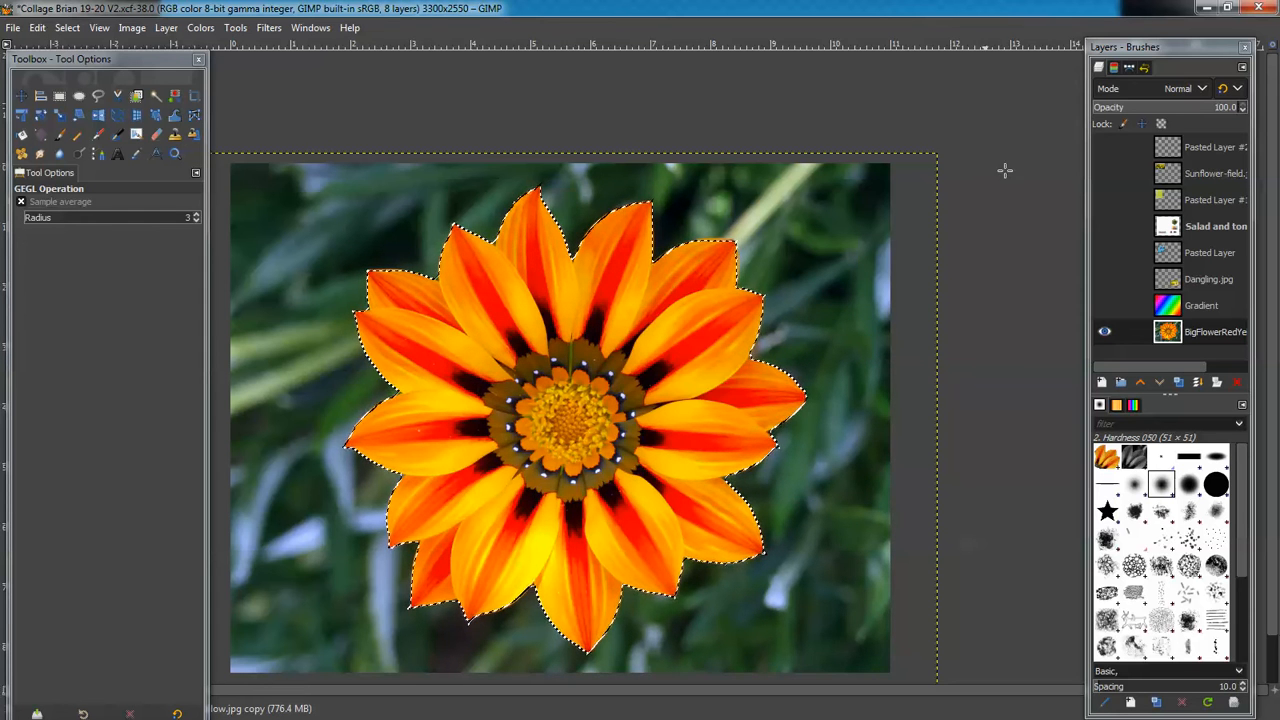
# Convert the flower selection to a path and name it 'BigRed'
pyautogui.click(1129, 69)
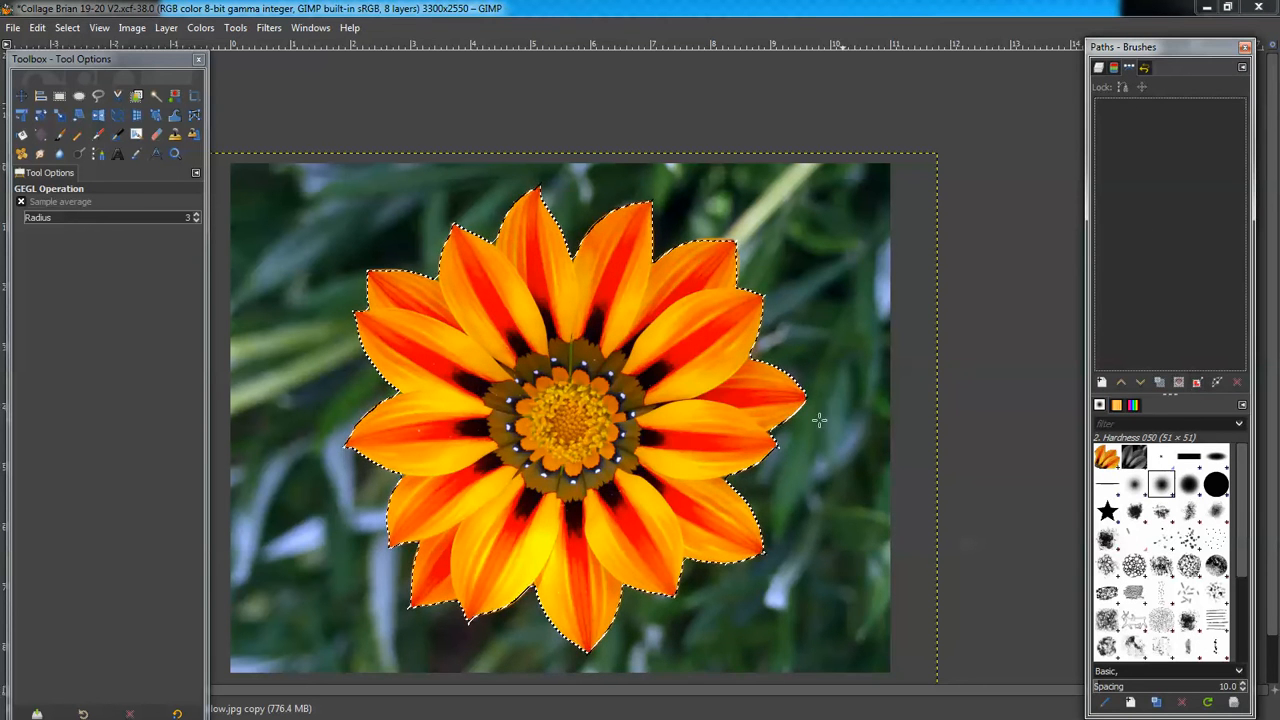
pyautogui.click(1198, 384)
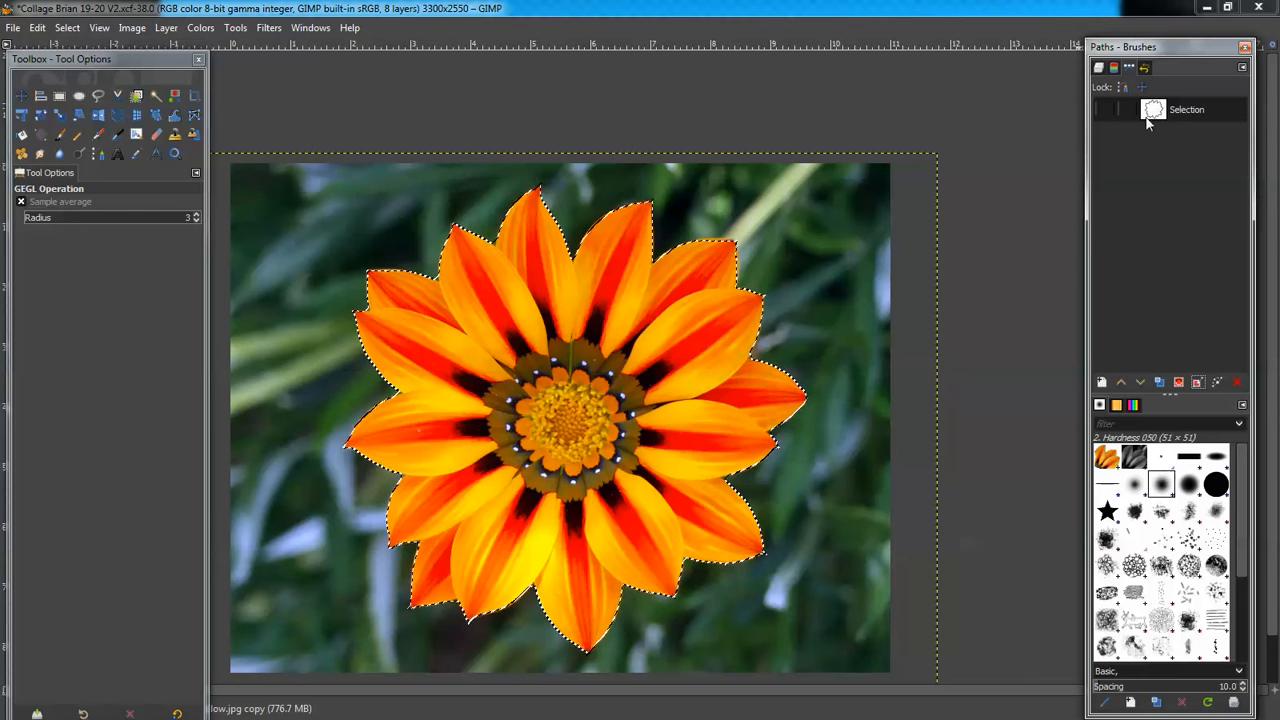
pyautogui.doubleClick(1180, 109)
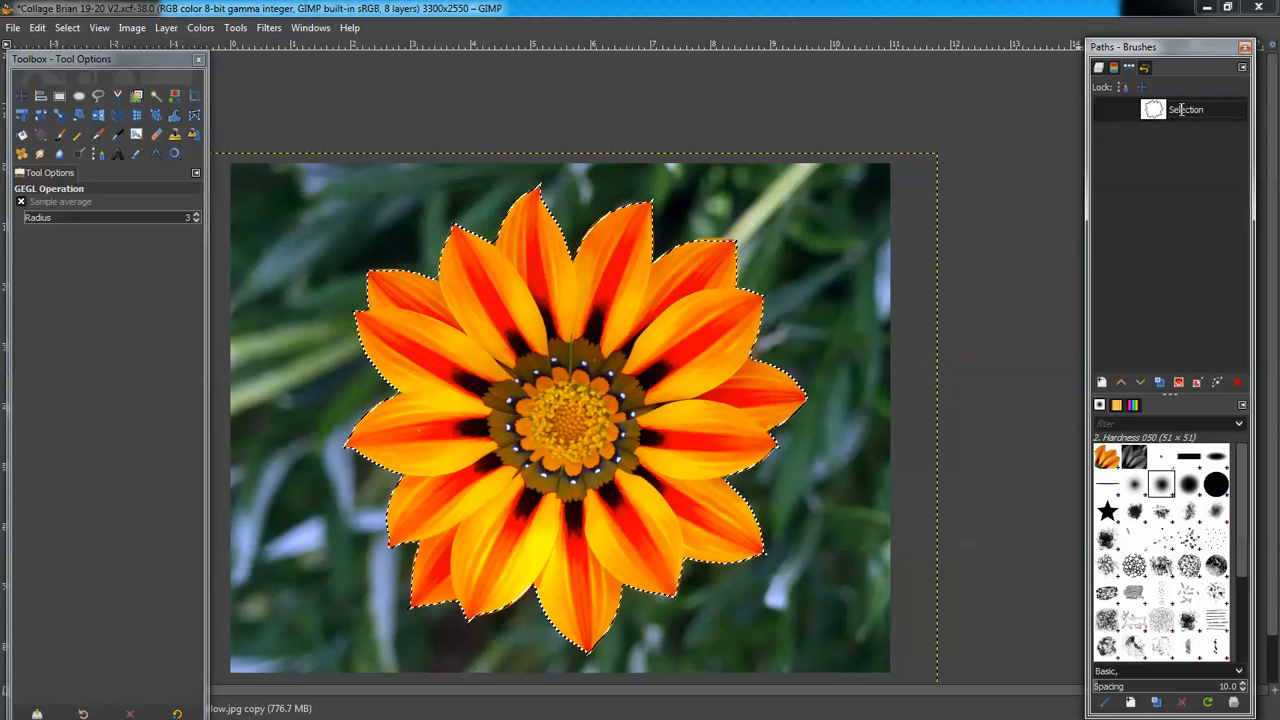
pyautogui.write('B')
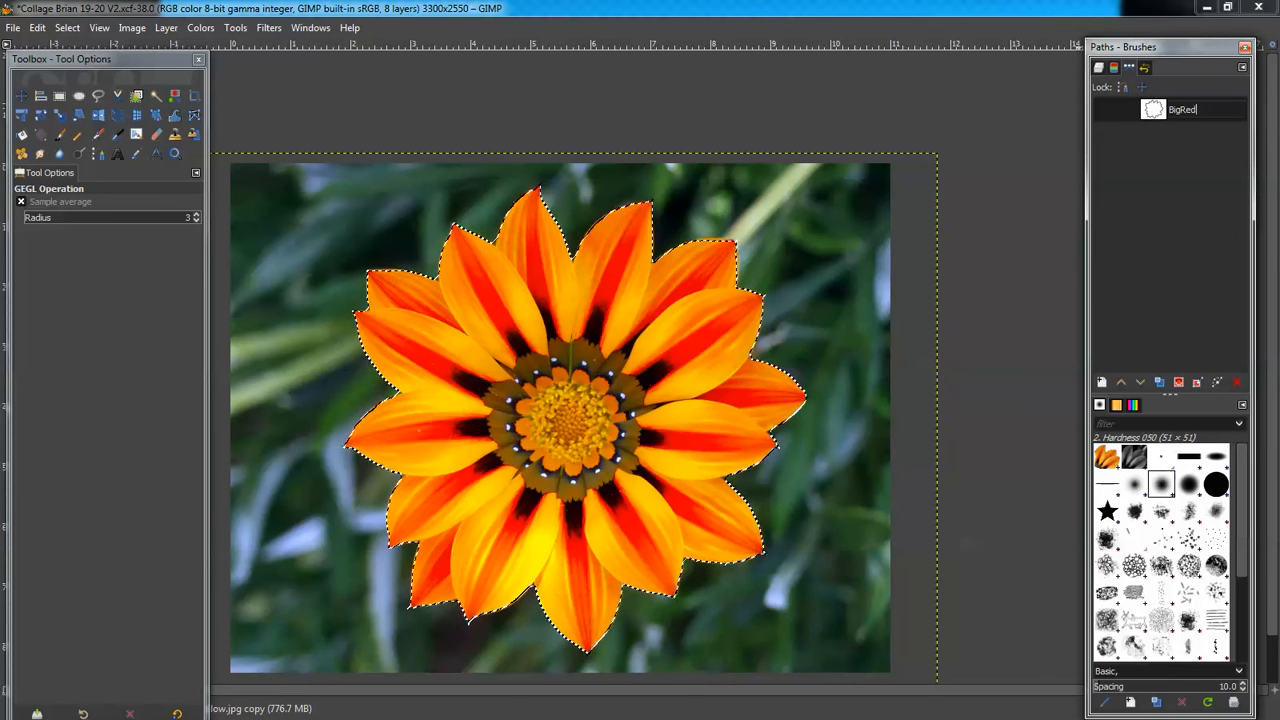
pyautogui.write('igRed')
pyautogui.press('Return')
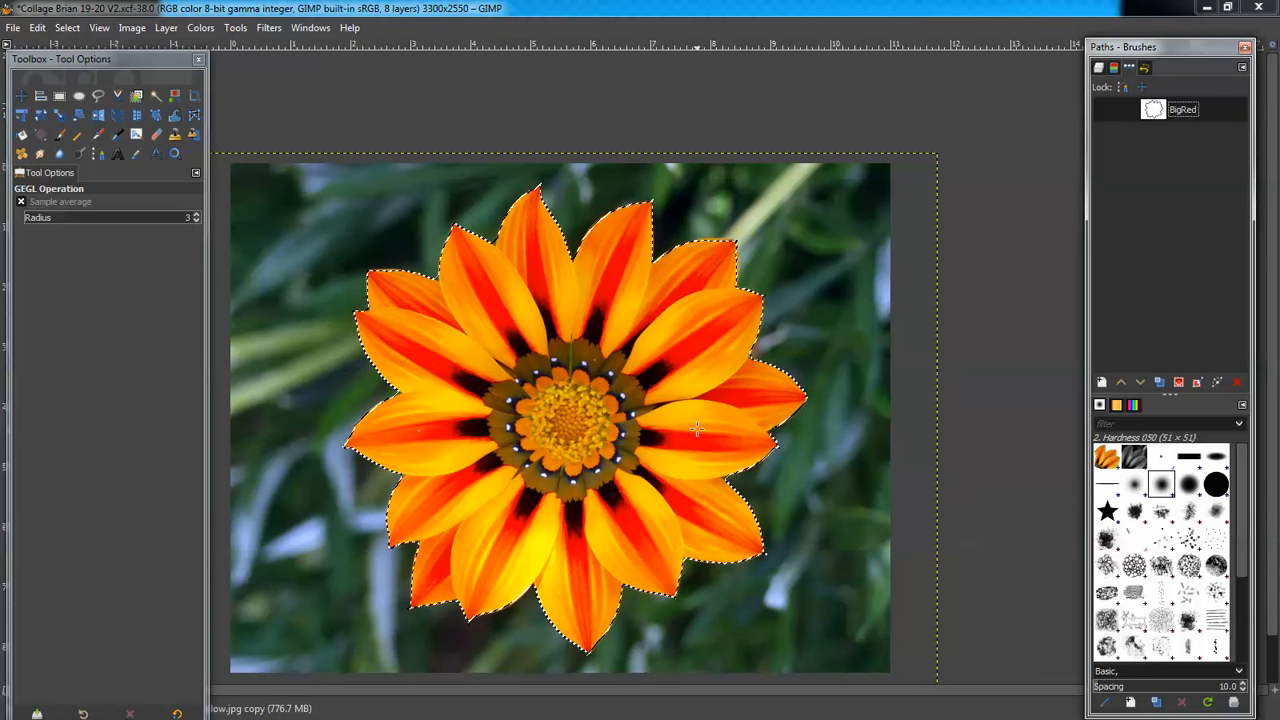
pyautogui.click(1099, 68)
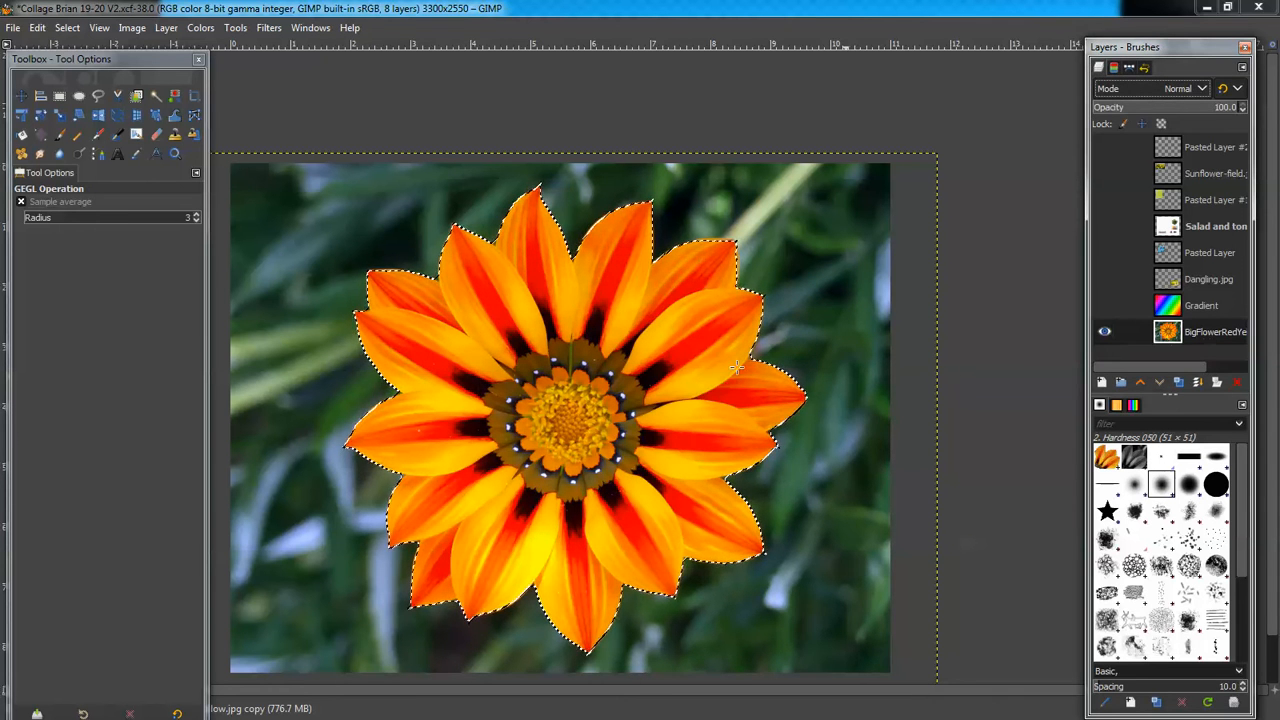
# Copy the selected flower and paste it as a new layer
pyautogui.click(38, 28)
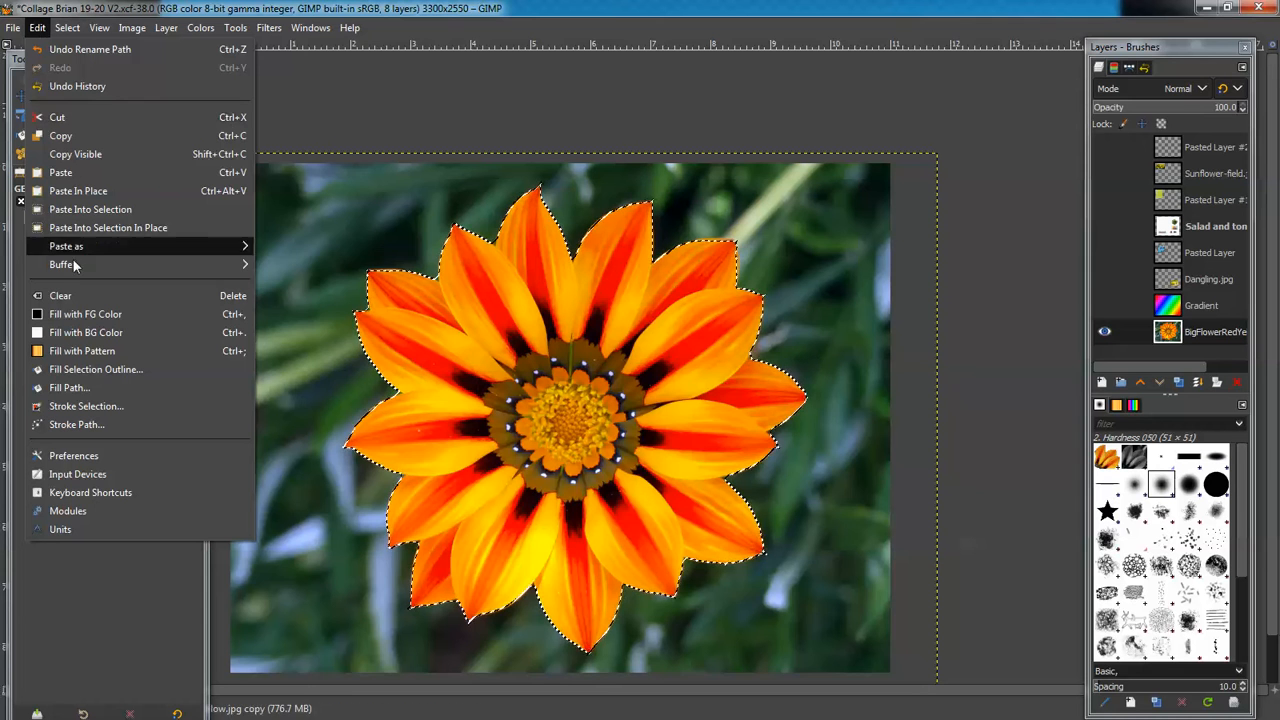
pyautogui.click(90, 140)
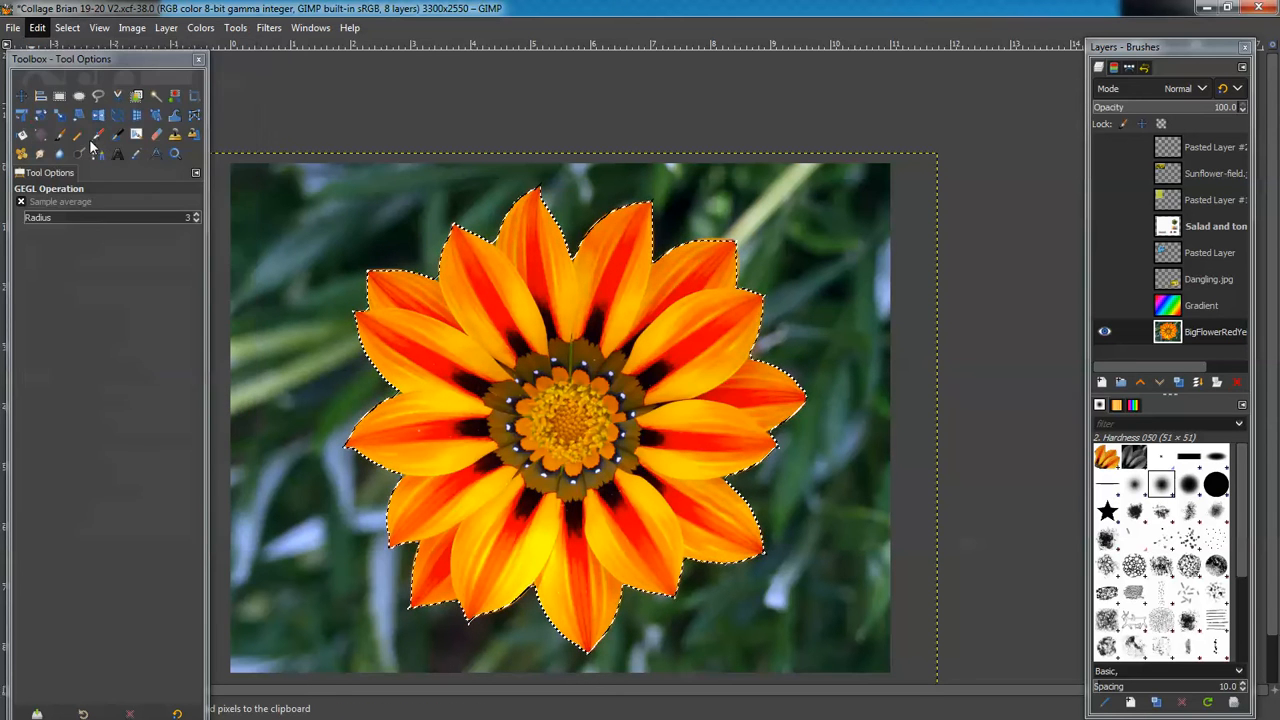
pyautogui.click(40, 28)
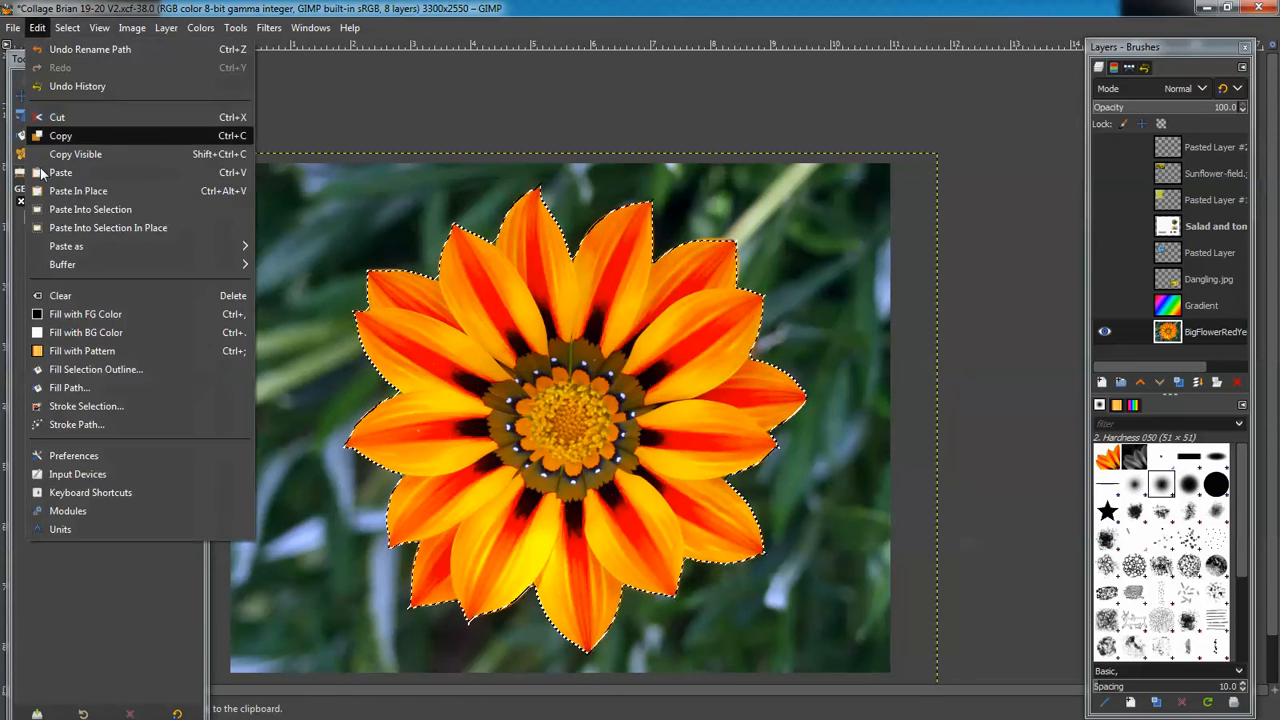
pyautogui.moveTo(76, 250)
pyautogui.click(320, 250)
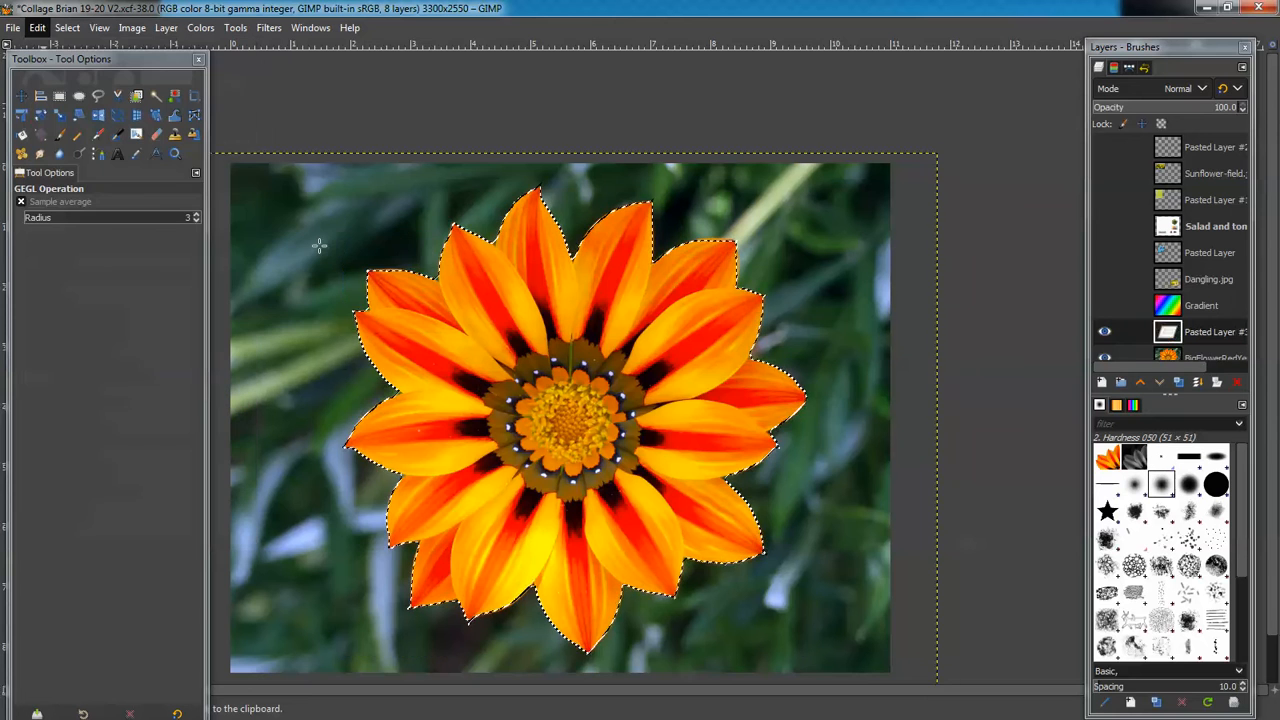
# Rename the pasted layer 'Little Red' and toggle the background layer's visibility to check the cut-out
pyautogui.doubleClick(1215, 338)
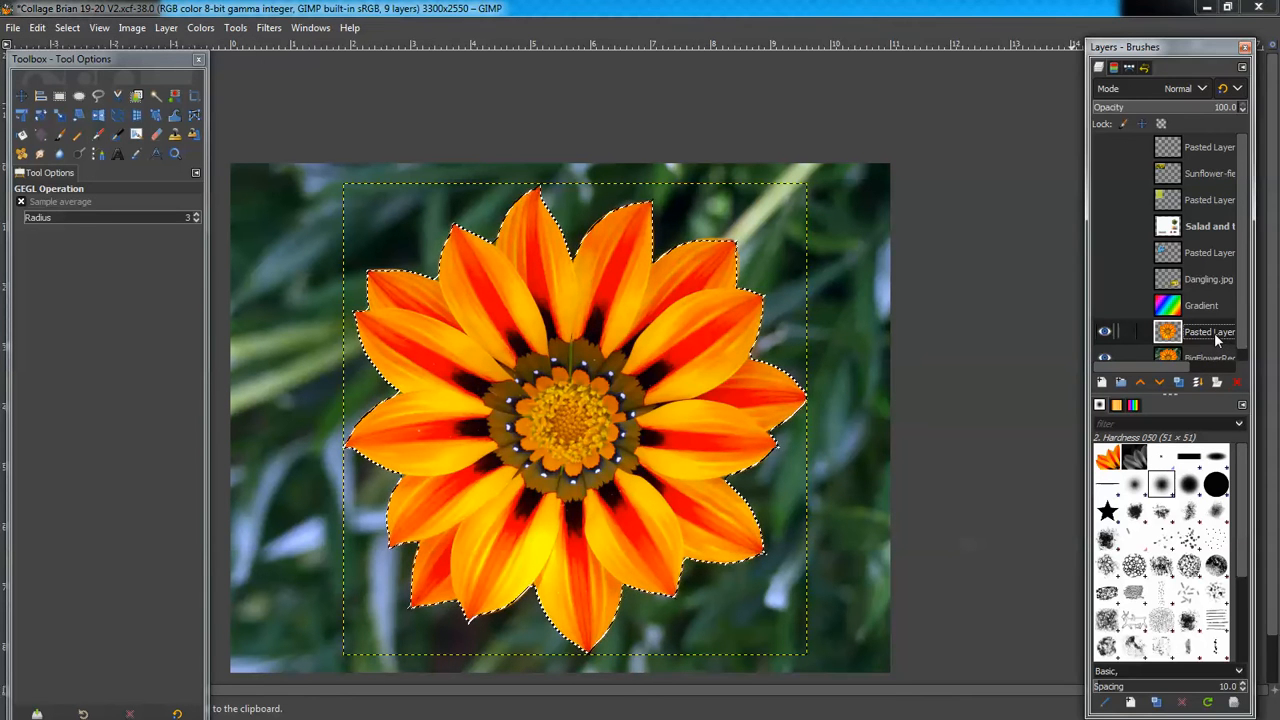
pyautogui.doubleClick(1212, 335)
pyautogui.tripleClick(1211, 337)
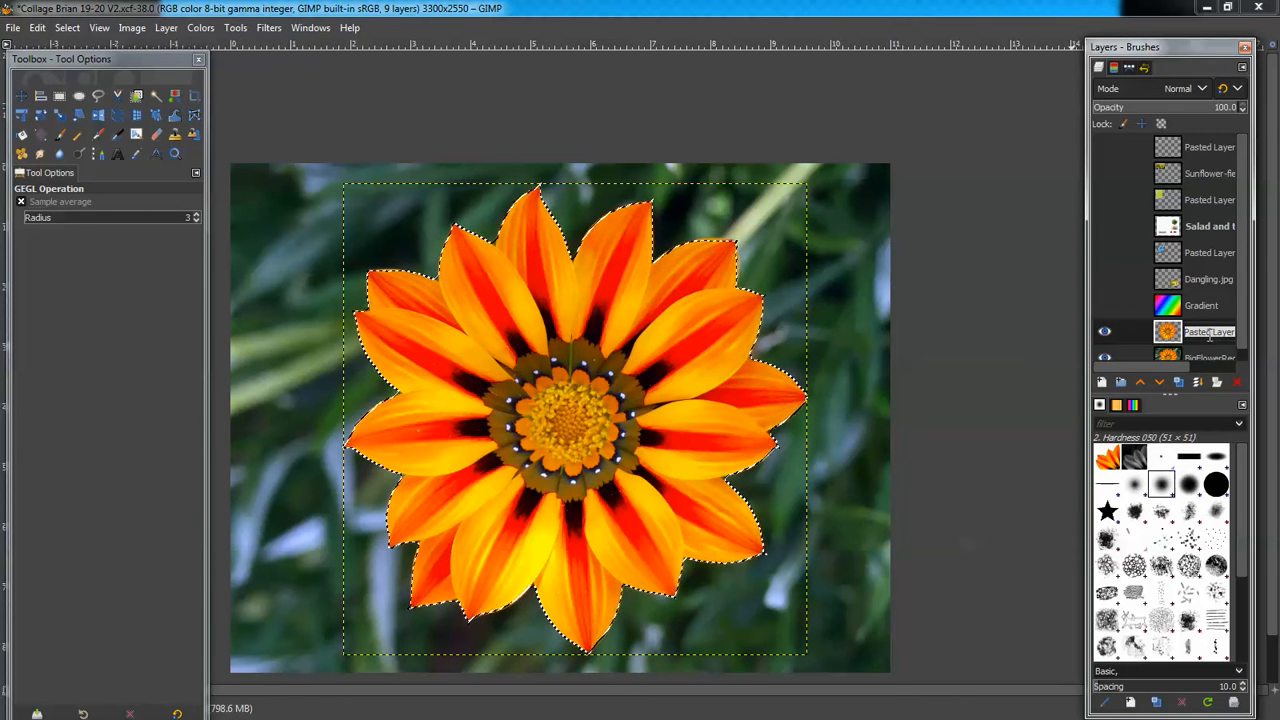
pyautogui.write('Little Red')
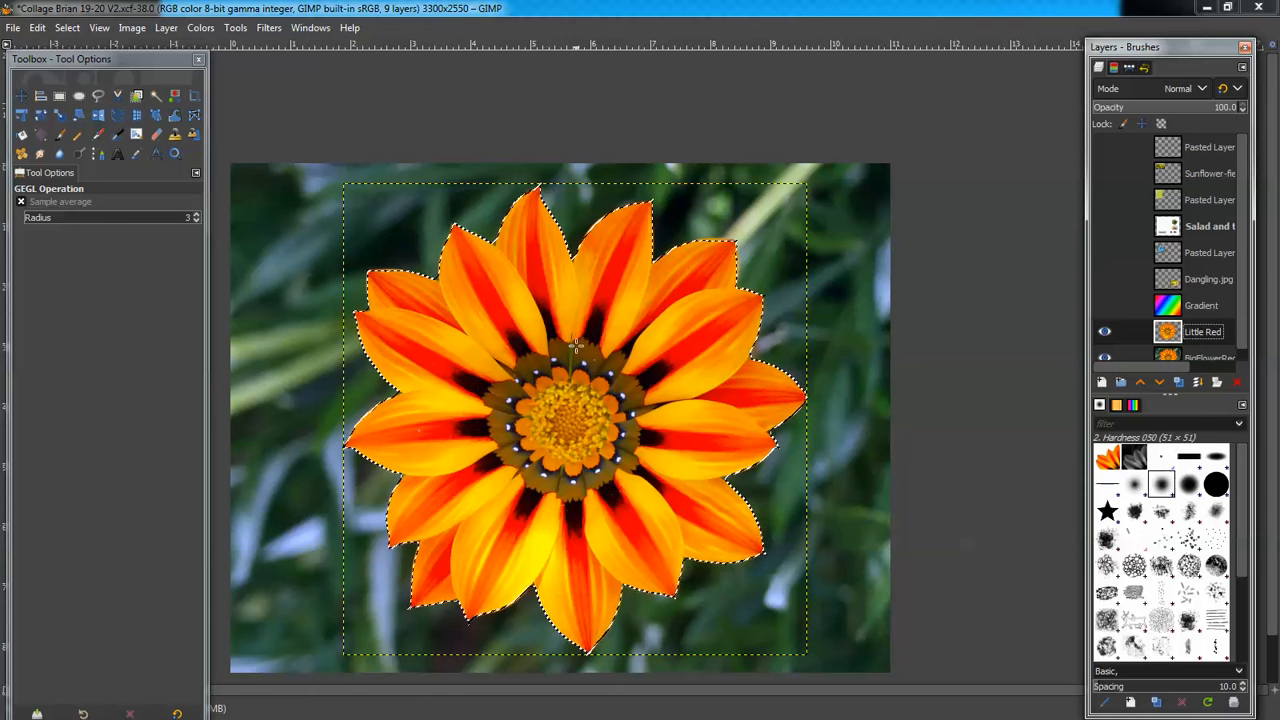
pyautogui.click(1105, 356)
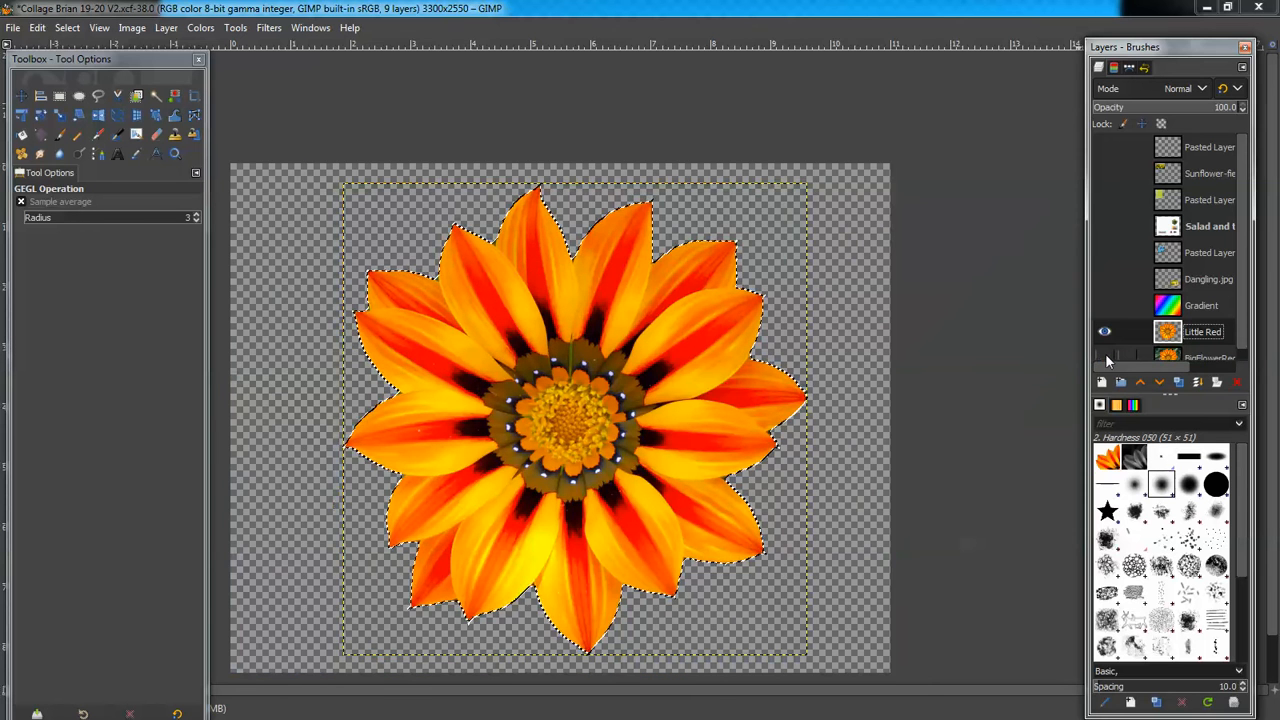
pyautogui.click(1105, 356)
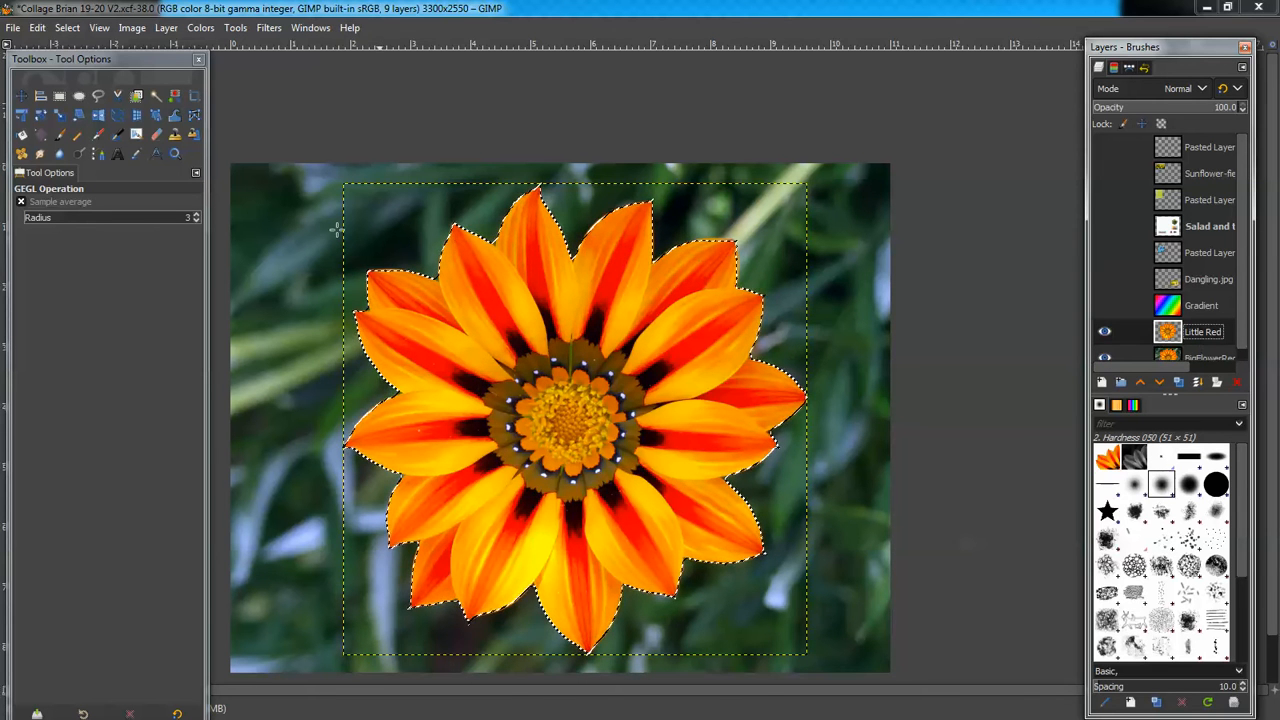
# Scale the gazania copy in Layer mode down to a small flower at the lower-left corner
pyautogui.click(59, 116)
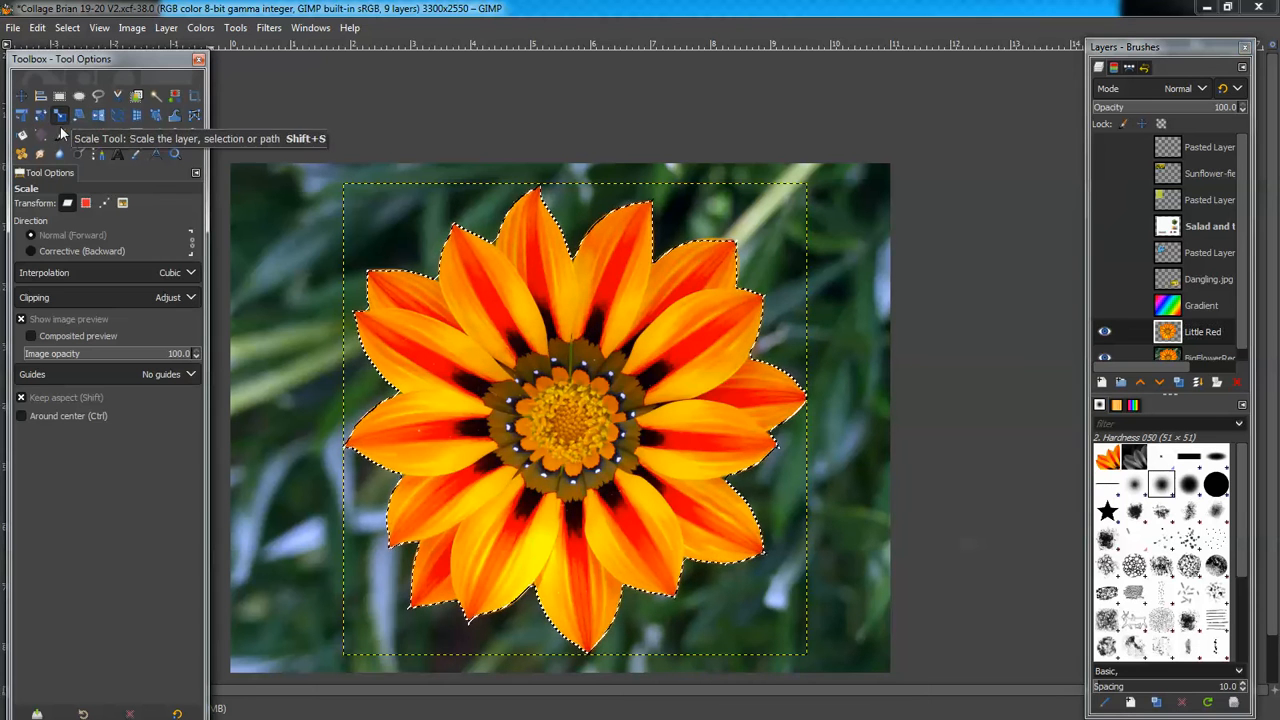
pyautogui.click(86, 203)
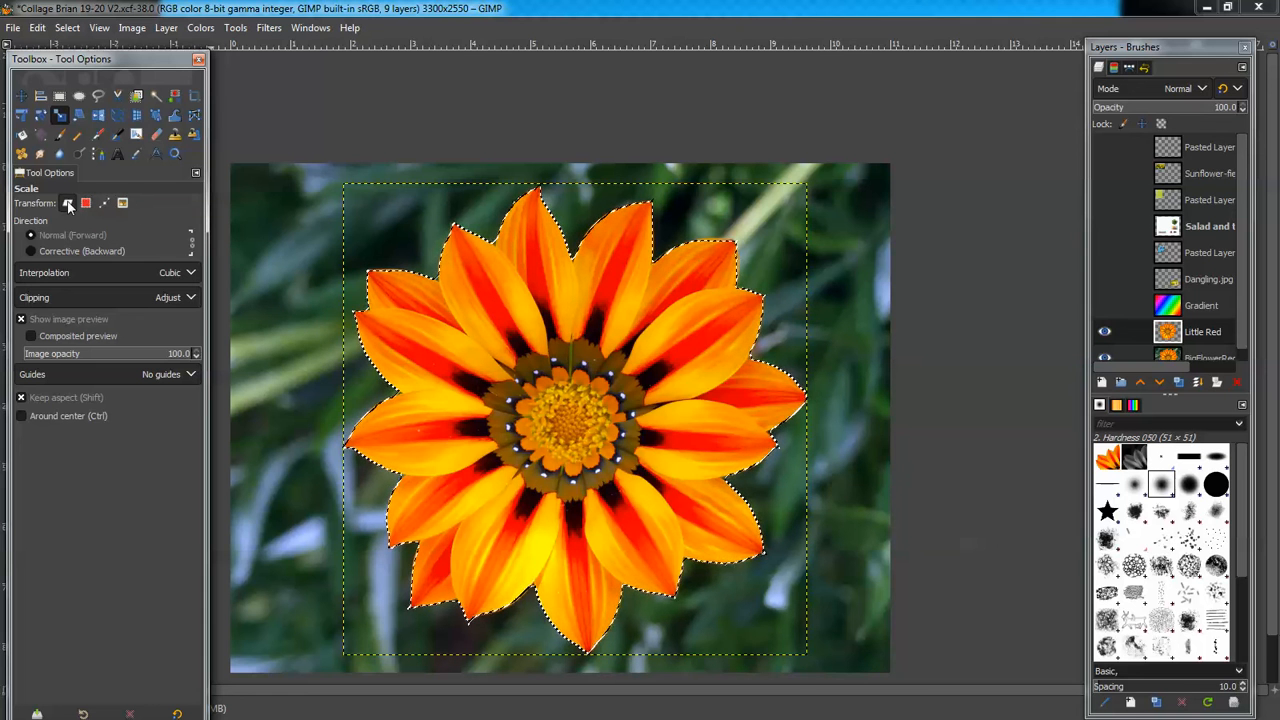
pyautogui.moveTo(741, 259); pyautogui.dragTo(287, 484)
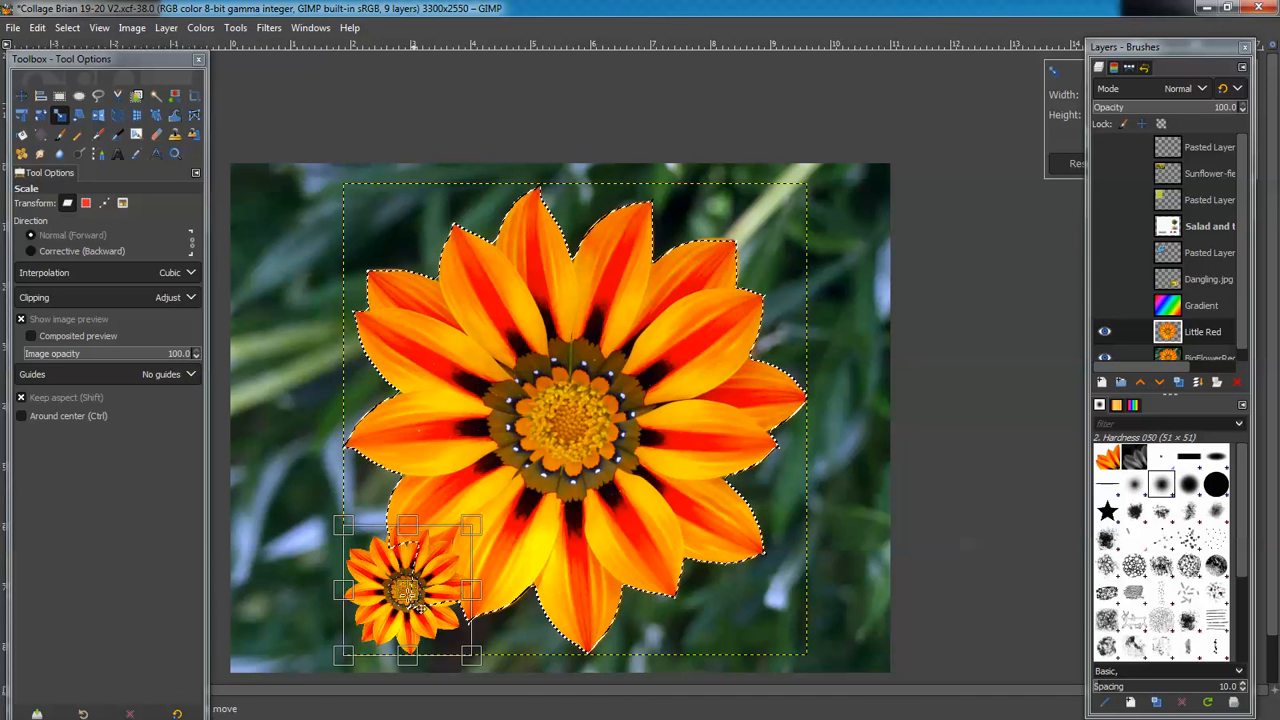
pyautogui.moveTo(408, 603); pyautogui.dragTo(339, 607)
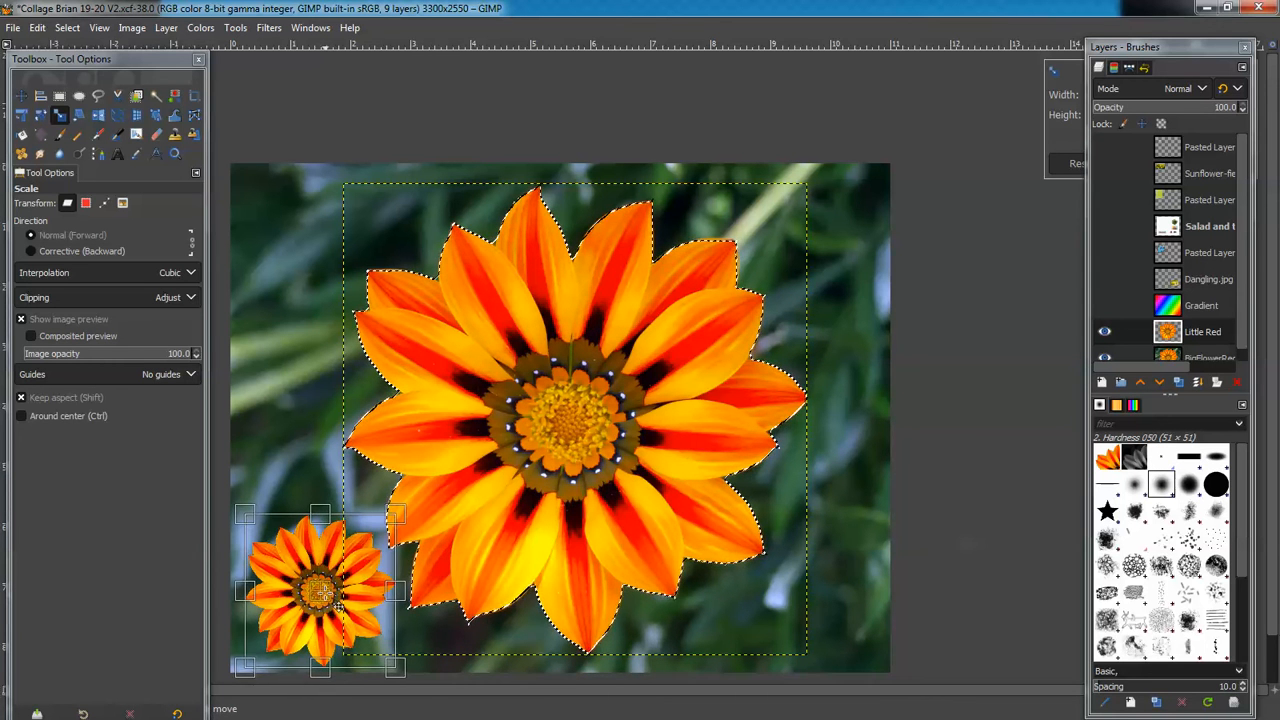
pyautogui.press('Return')
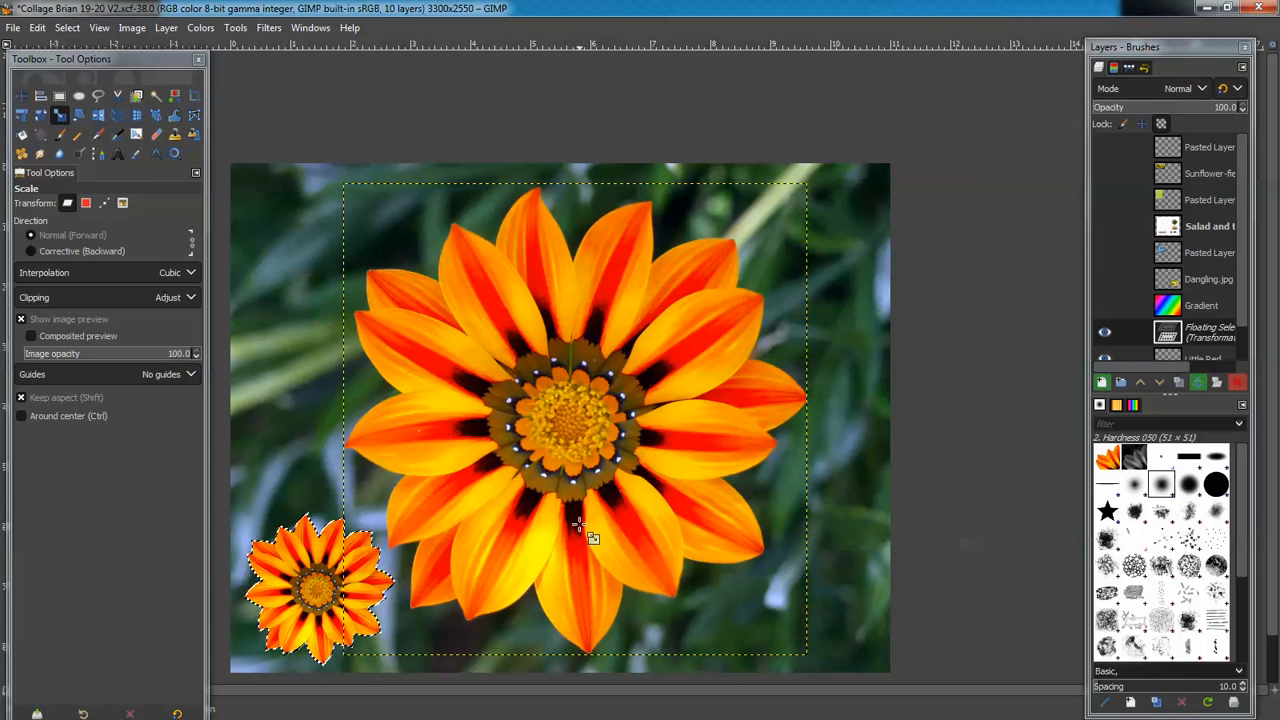
# Make the Sunflower-field layer visible
pyautogui.click(1240, 220)
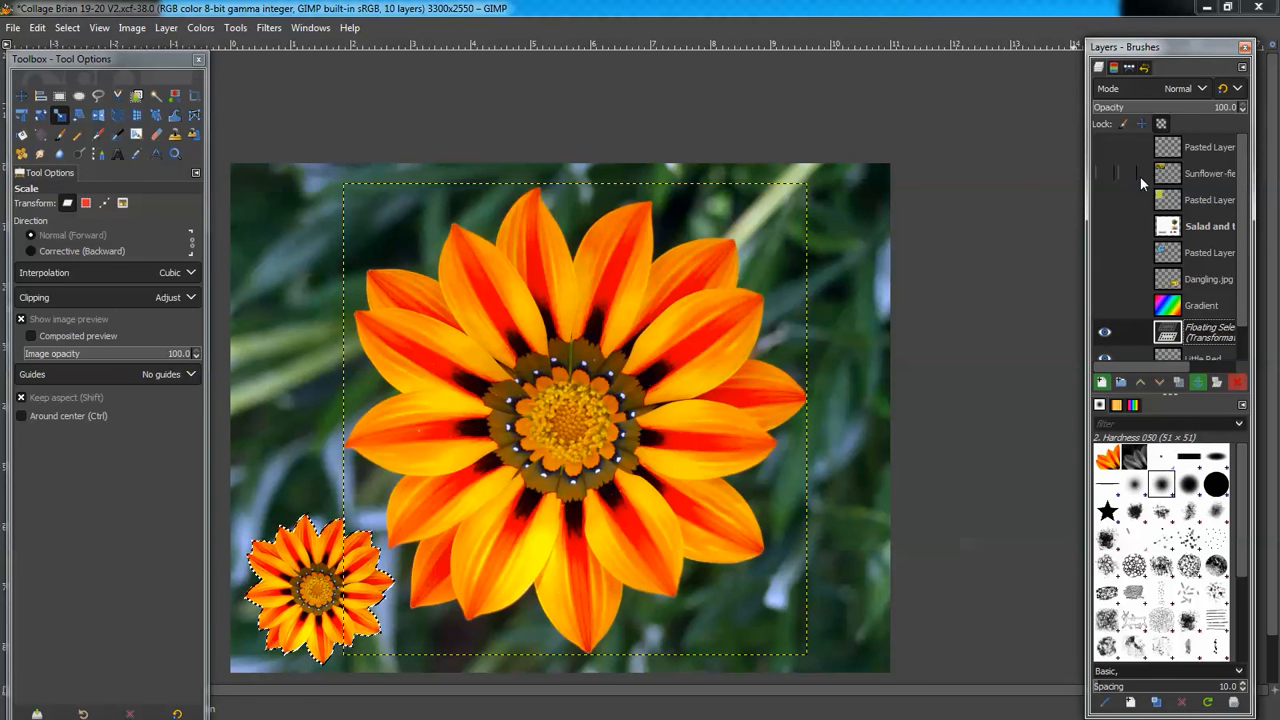
pyautogui.click(1102, 173)
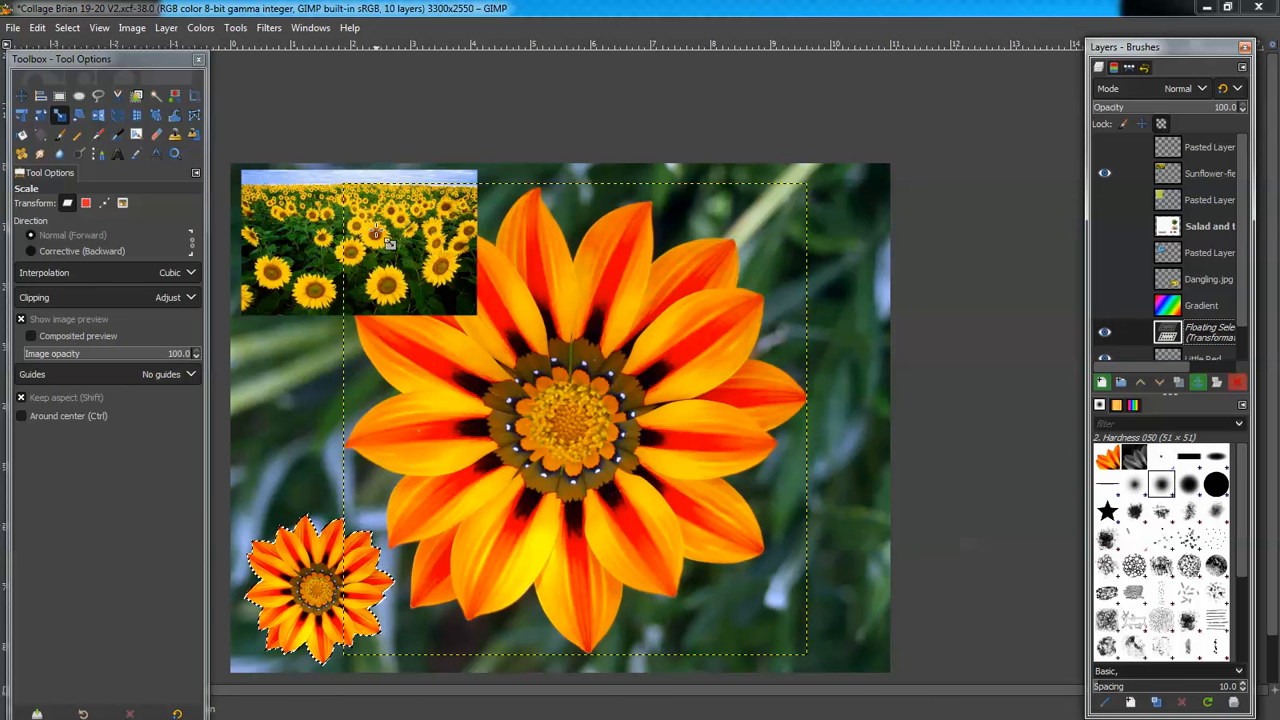
pyautogui.click(77, 36)
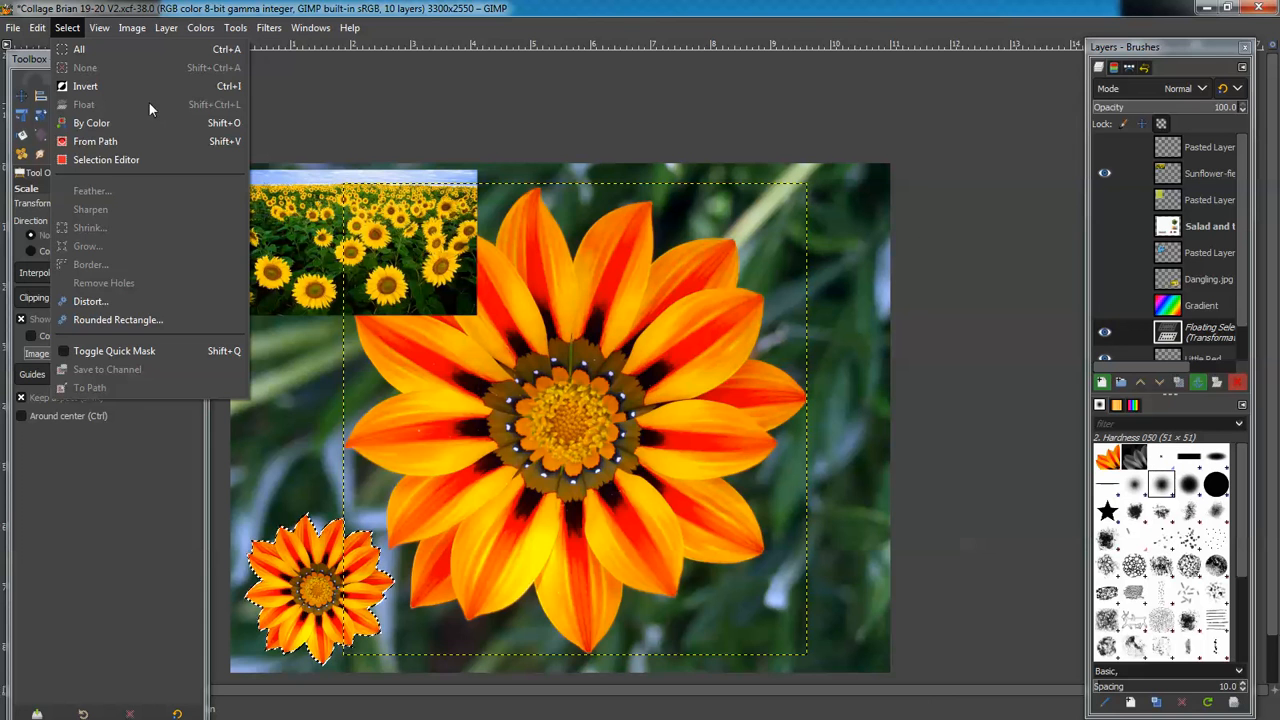
pyautogui.click(695, 192)
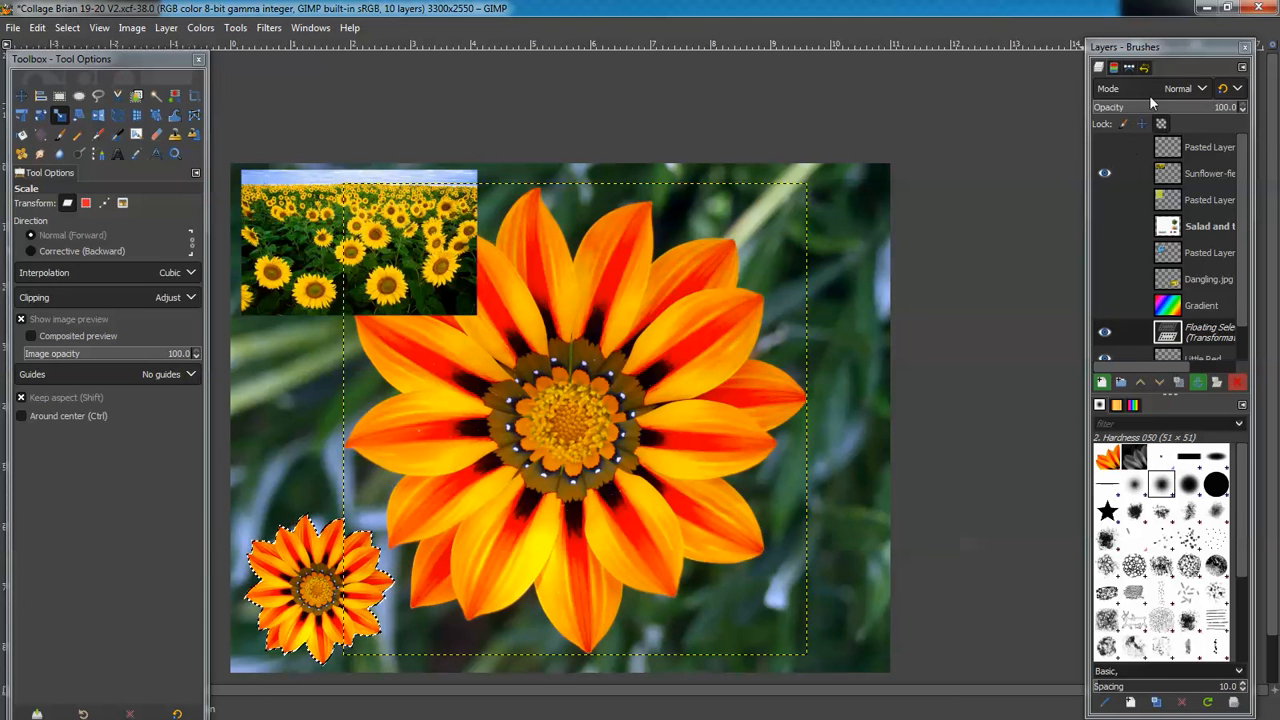
# Anchor the floating small gazania into the Little Red layer with Ctrl+H
pyautogui.click(1188, 145)
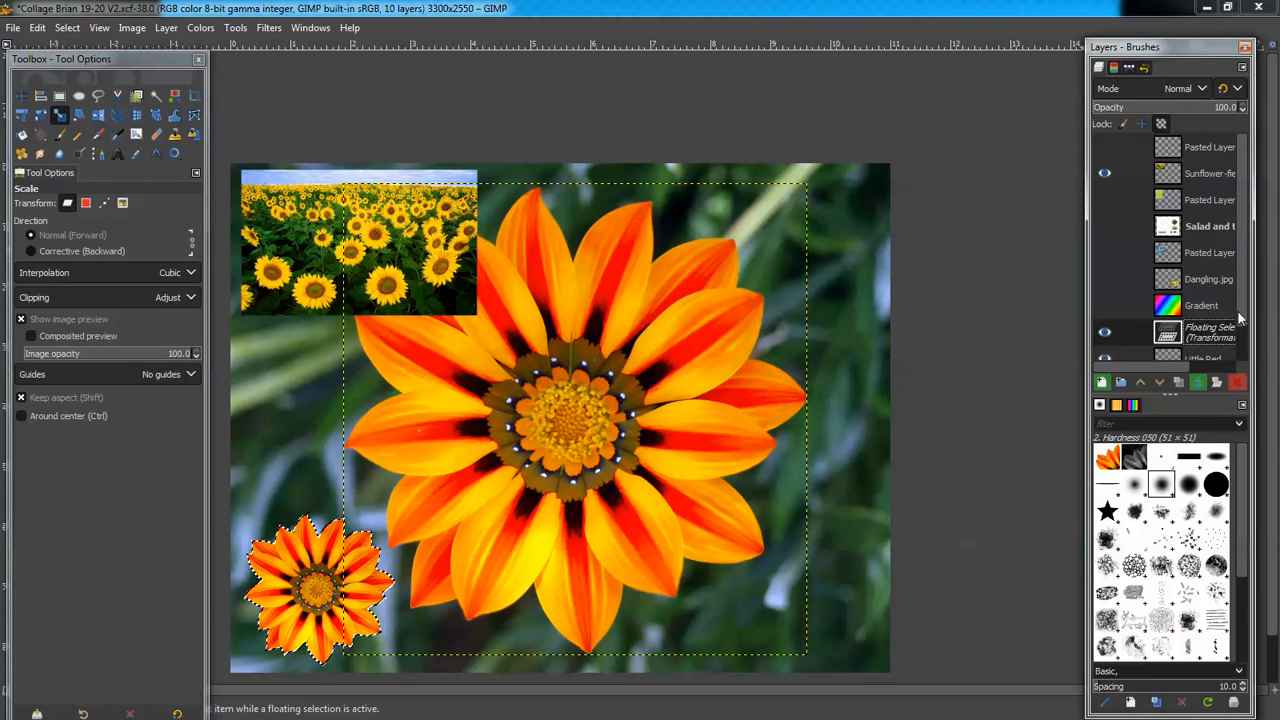
pyautogui.scroll(-1, 1219, 322)
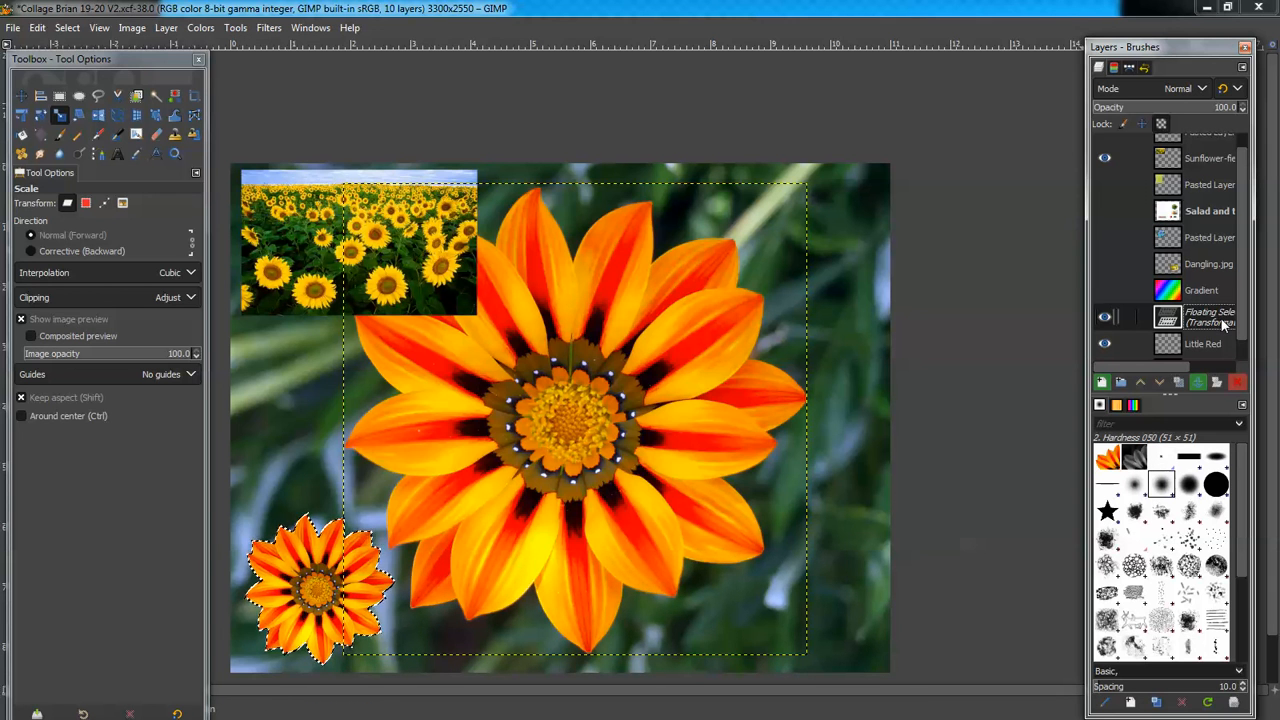
pyautogui.hotkey('ctrl', 'h')
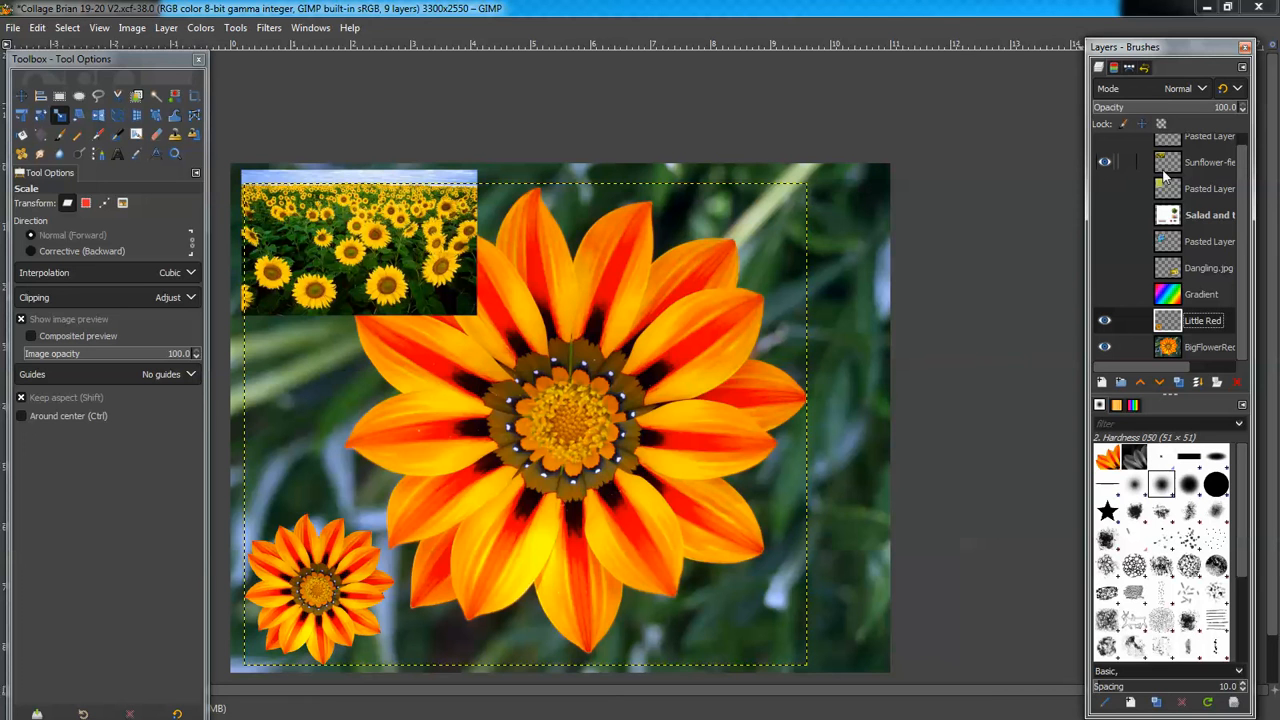
# Load the BigRed path as a selection and make the Sunflower-field layer active
pyautogui.click(1130, 68)
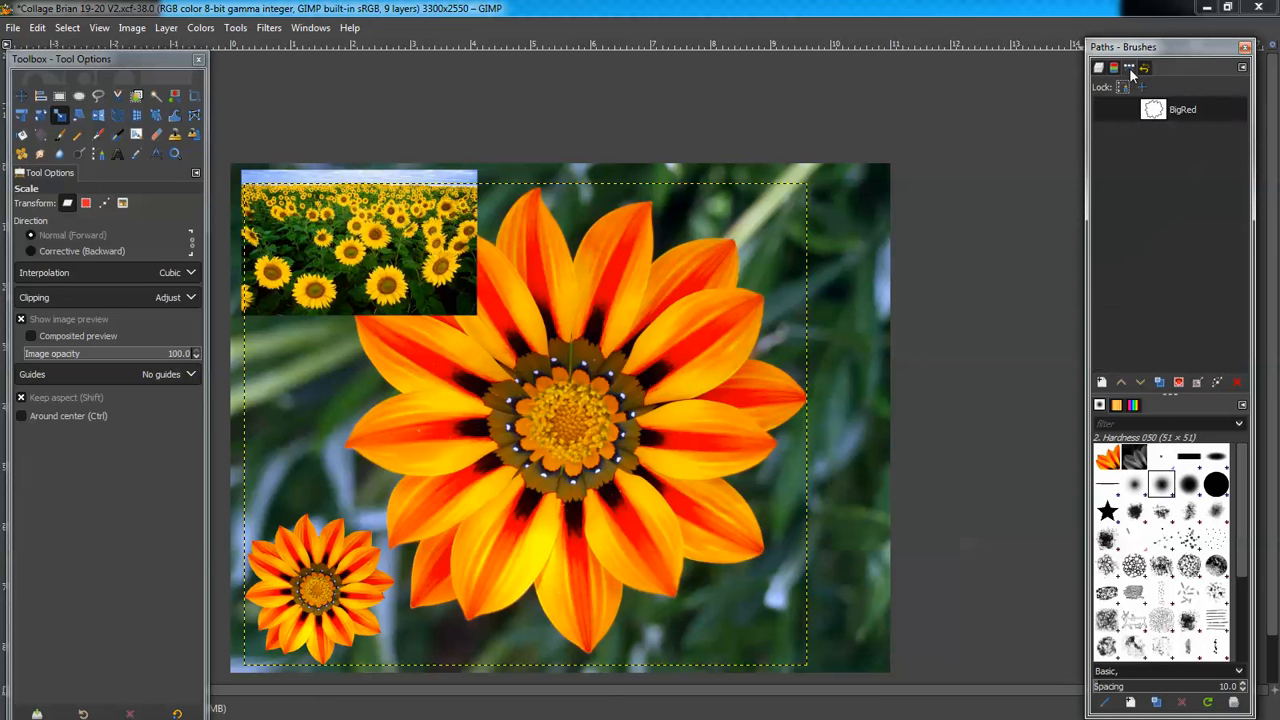
pyautogui.click(1183, 109)
pyautogui.click(1179, 382)
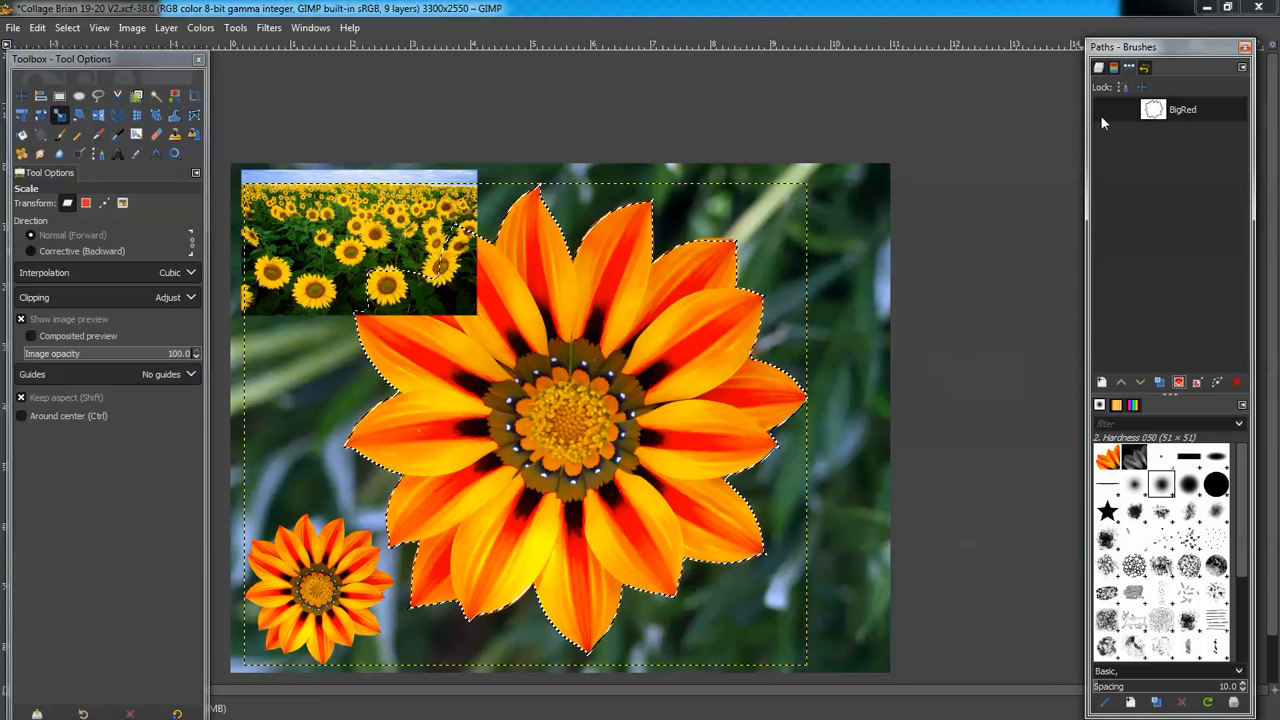
pyautogui.click(1099, 67)
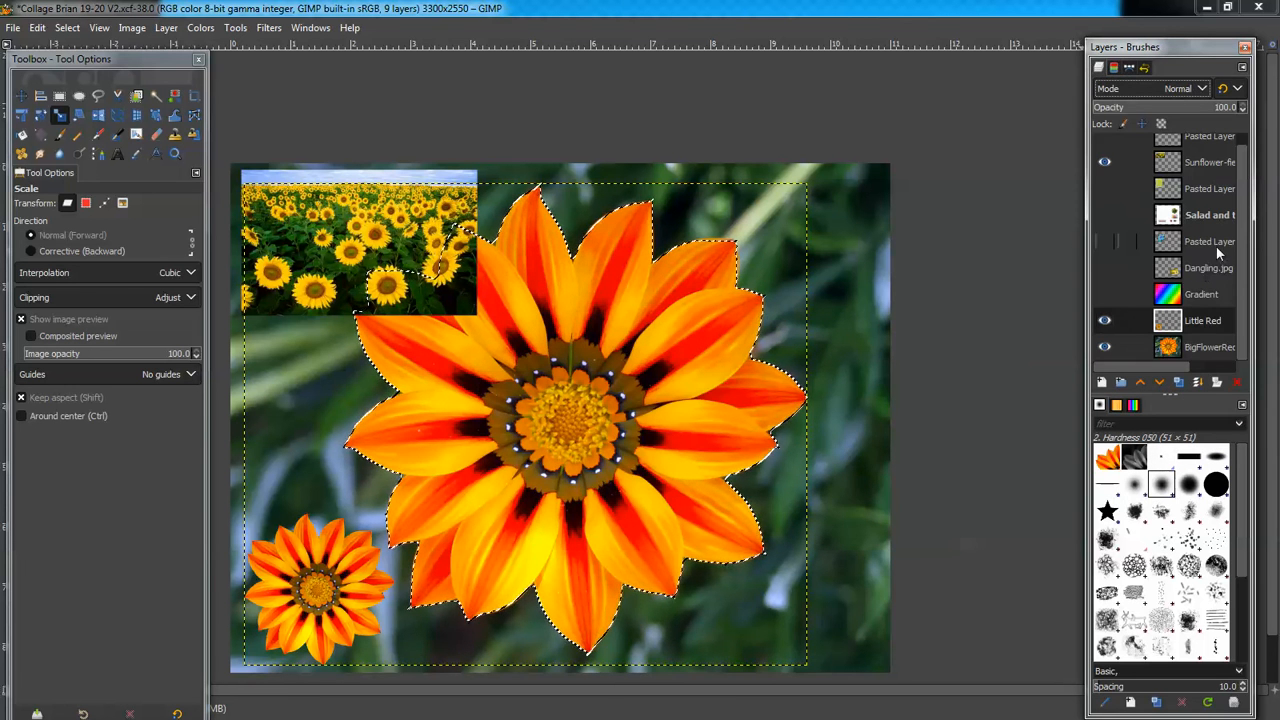
pyautogui.scroll(1, 1237, 238)
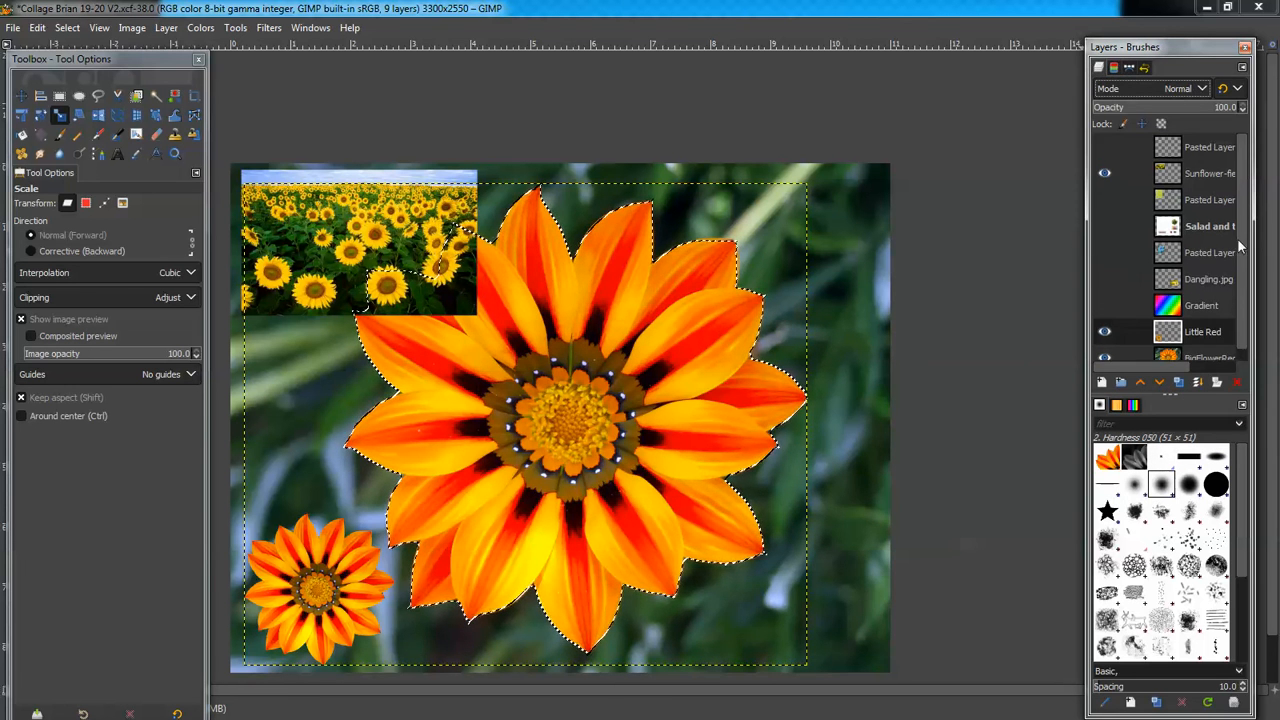
pyautogui.click(1205, 172)
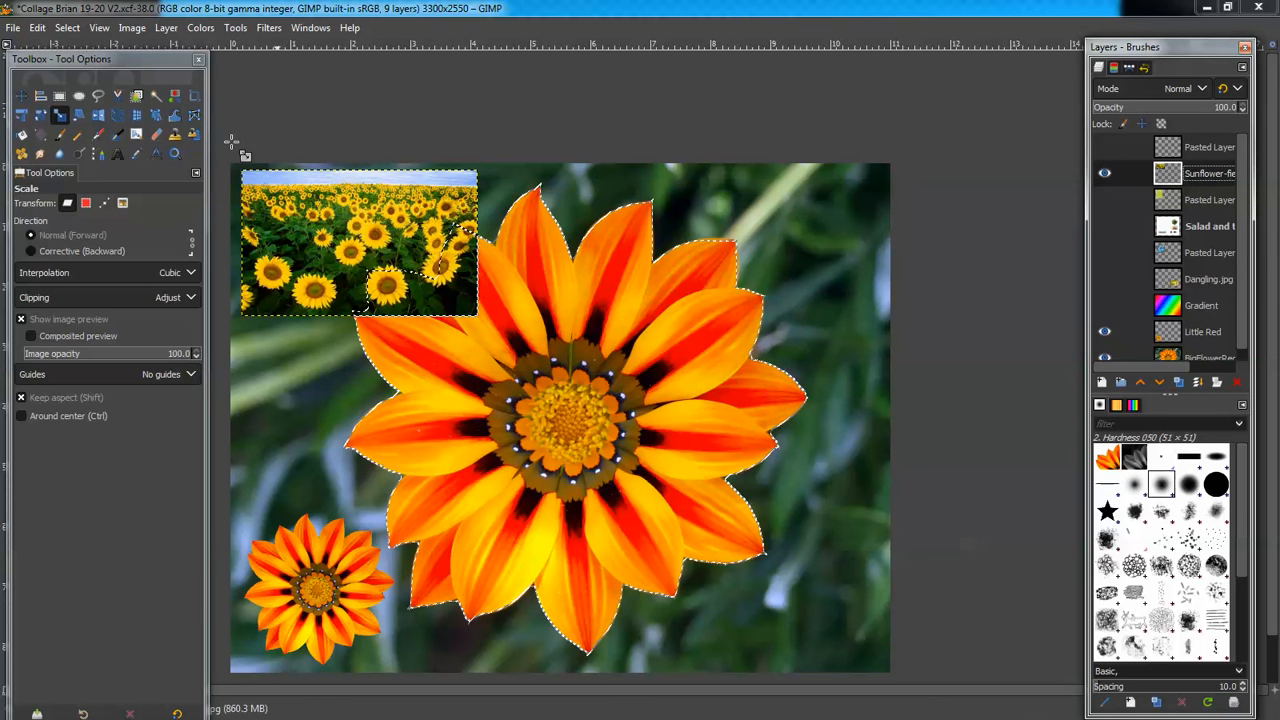
# Shrink the gazania-shaped selection over the sunflowers using the Scale tool in Selection mode
pyautogui.click(60, 120)
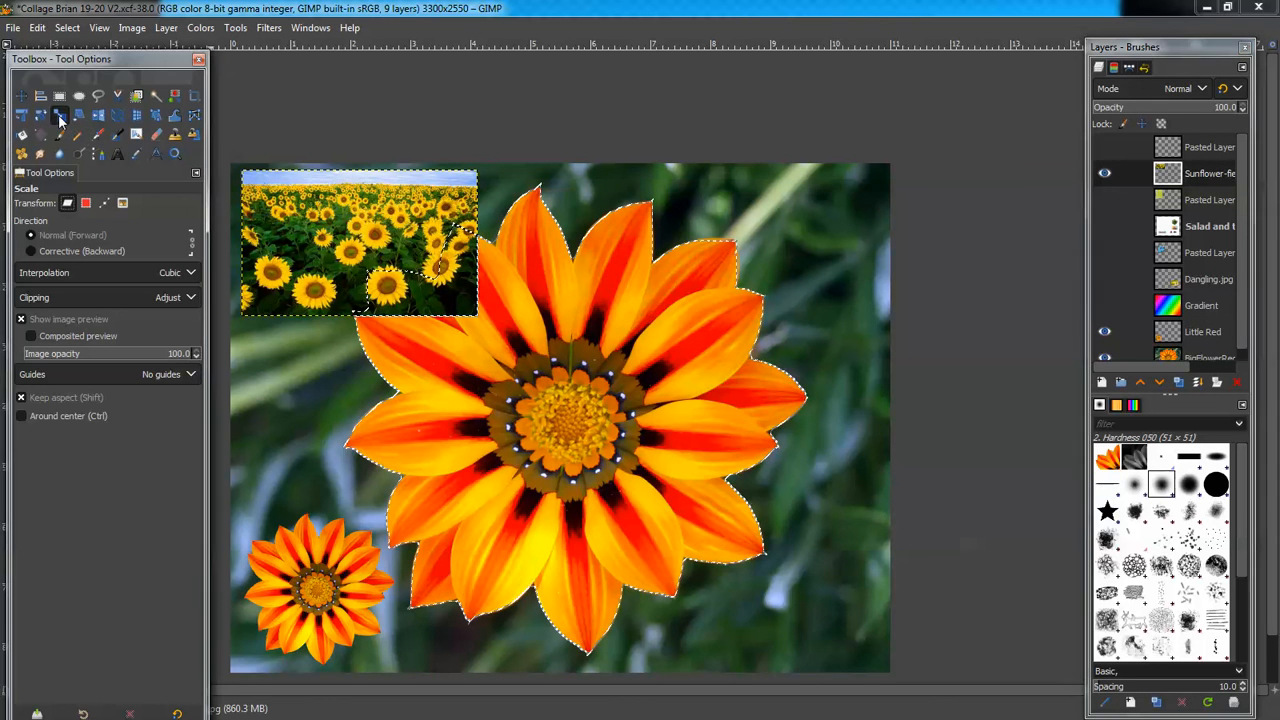
pyautogui.click(85, 204)
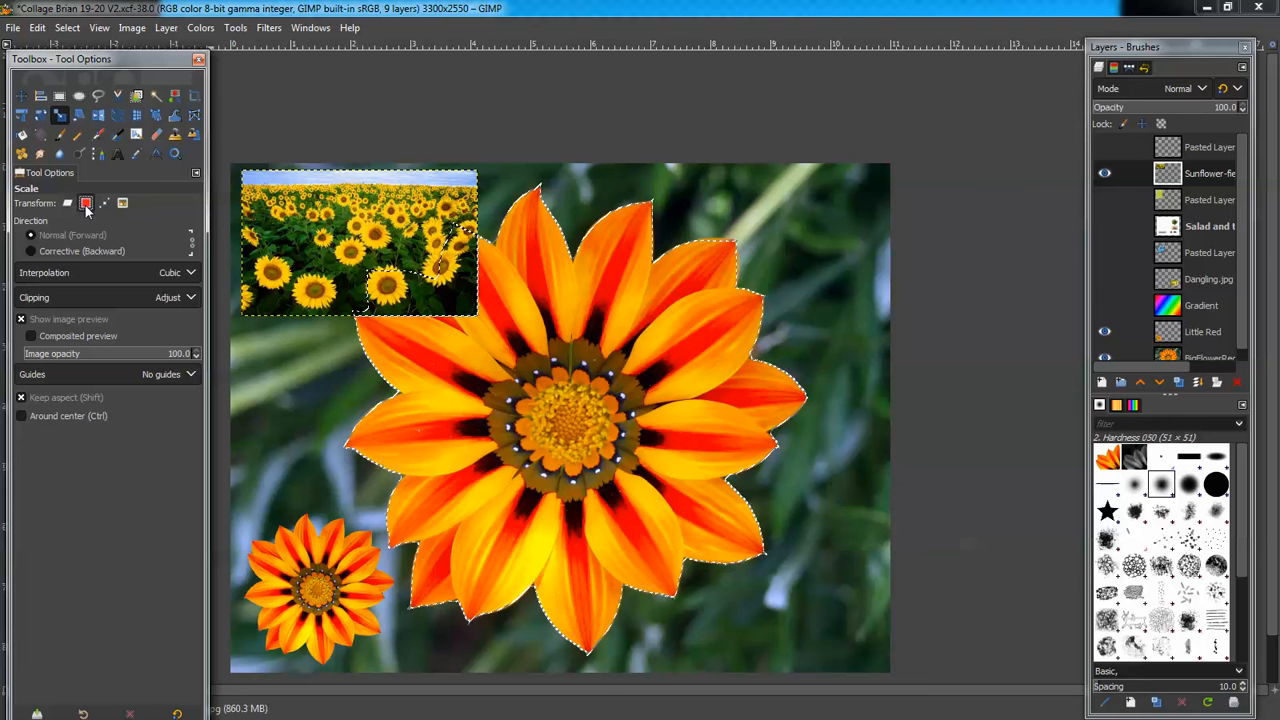
pyautogui.moveTo(737, 246); pyautogui.dragTo(362, 266)
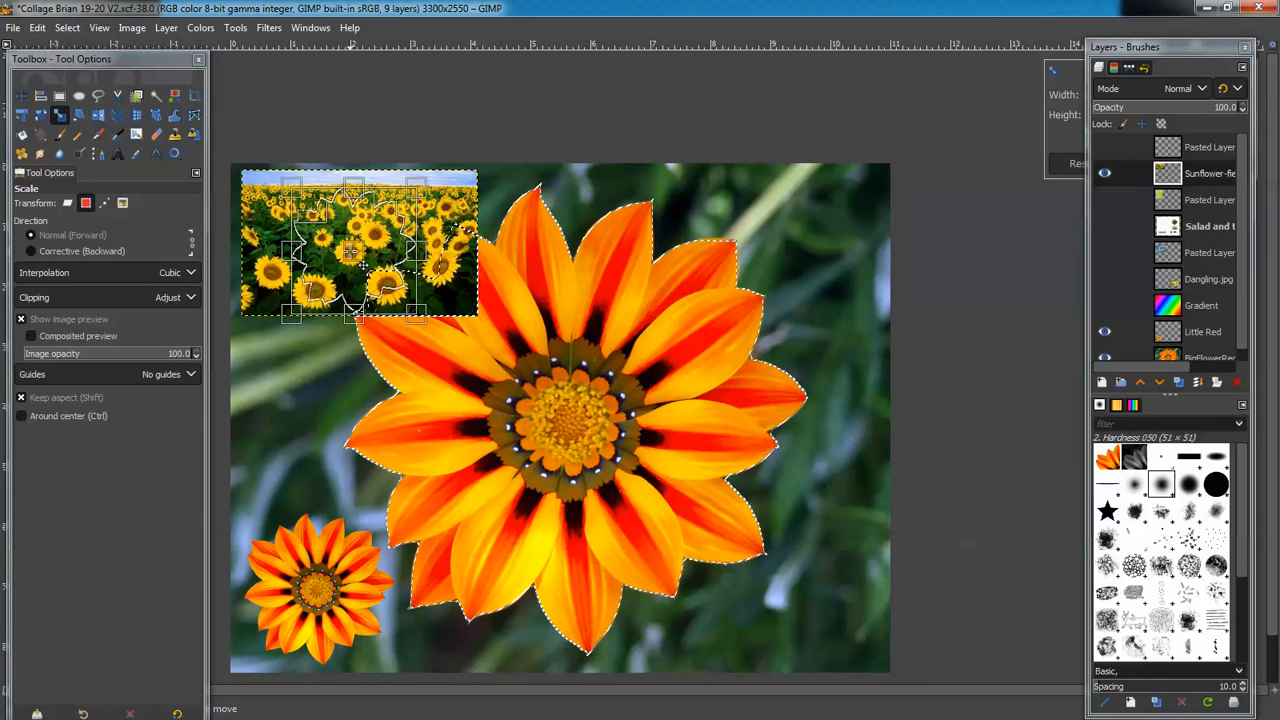
pyautogui.press('Return')
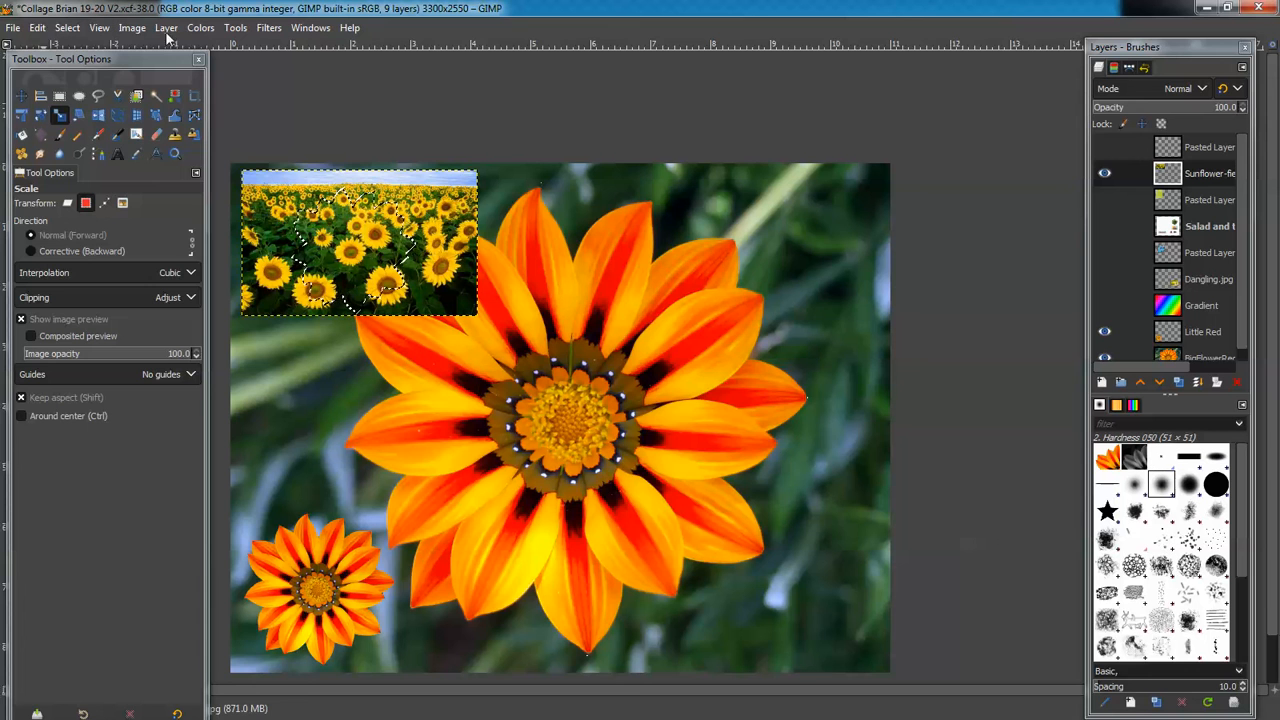
# Invert the selection and delete the sunflowers outside the gazania shape
pyautogui.click(70, 29)
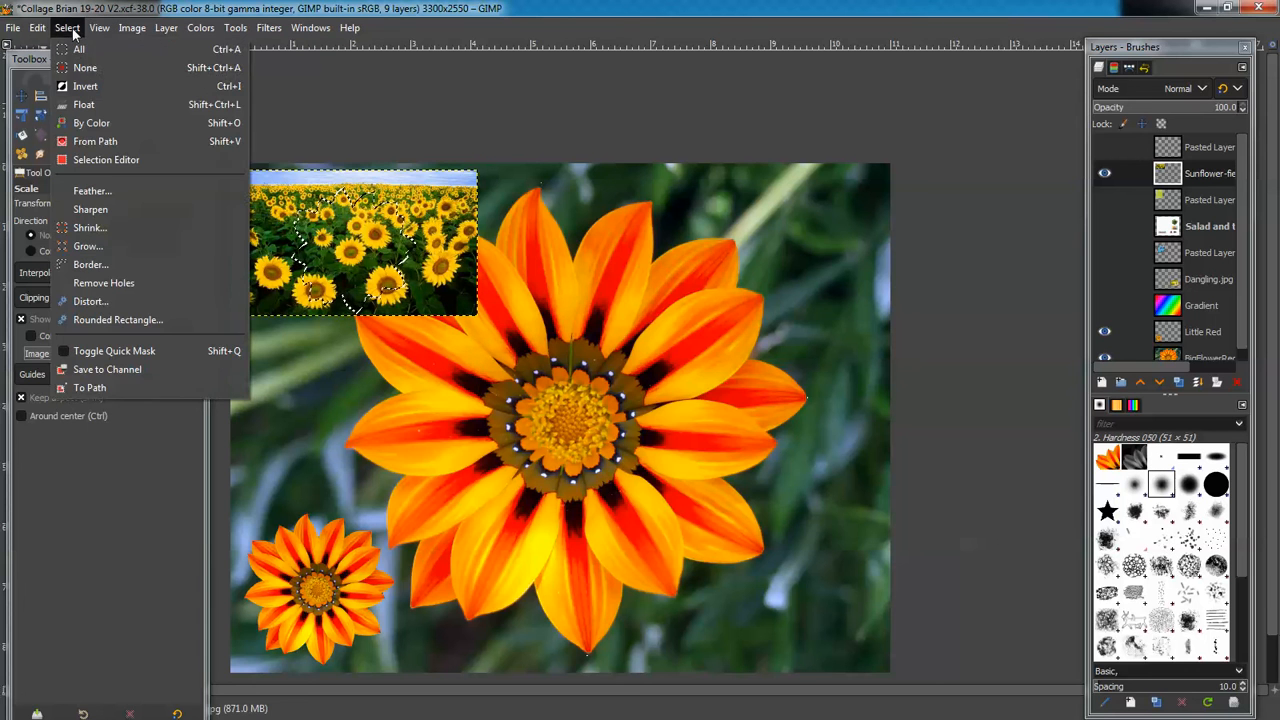
pyautogui.click(86, 86)
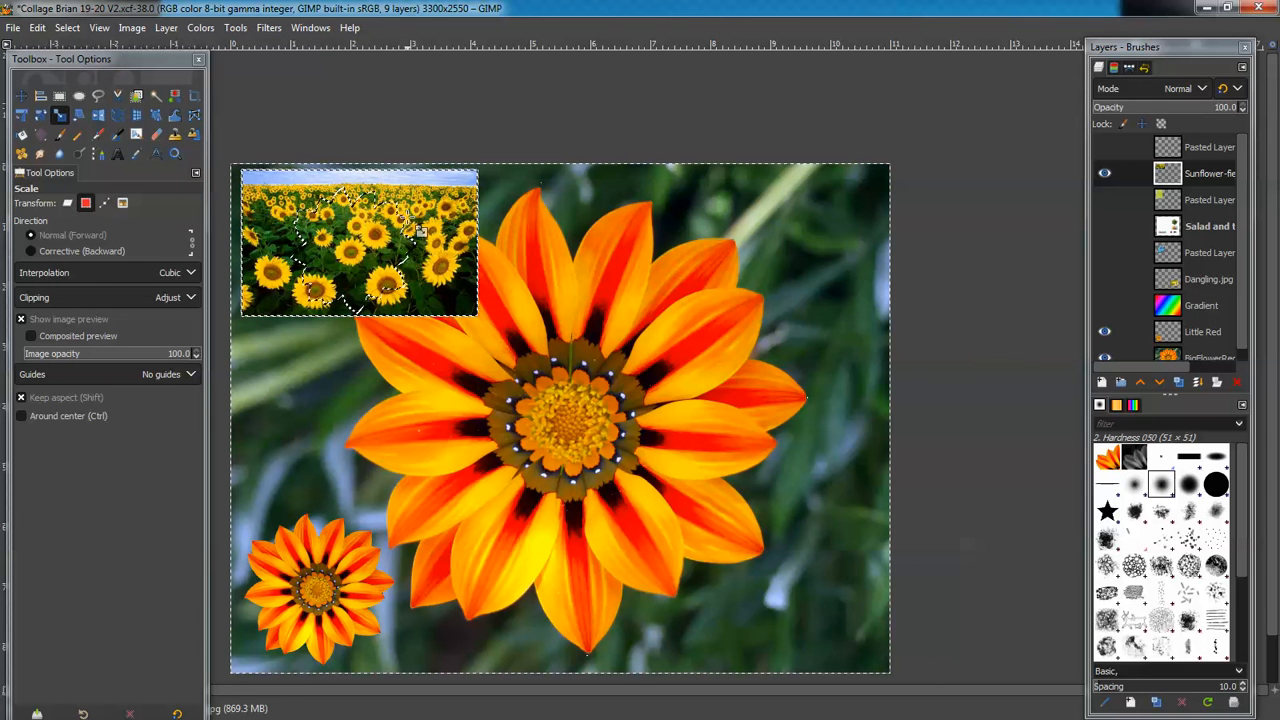
pyautogui.press('Delete')
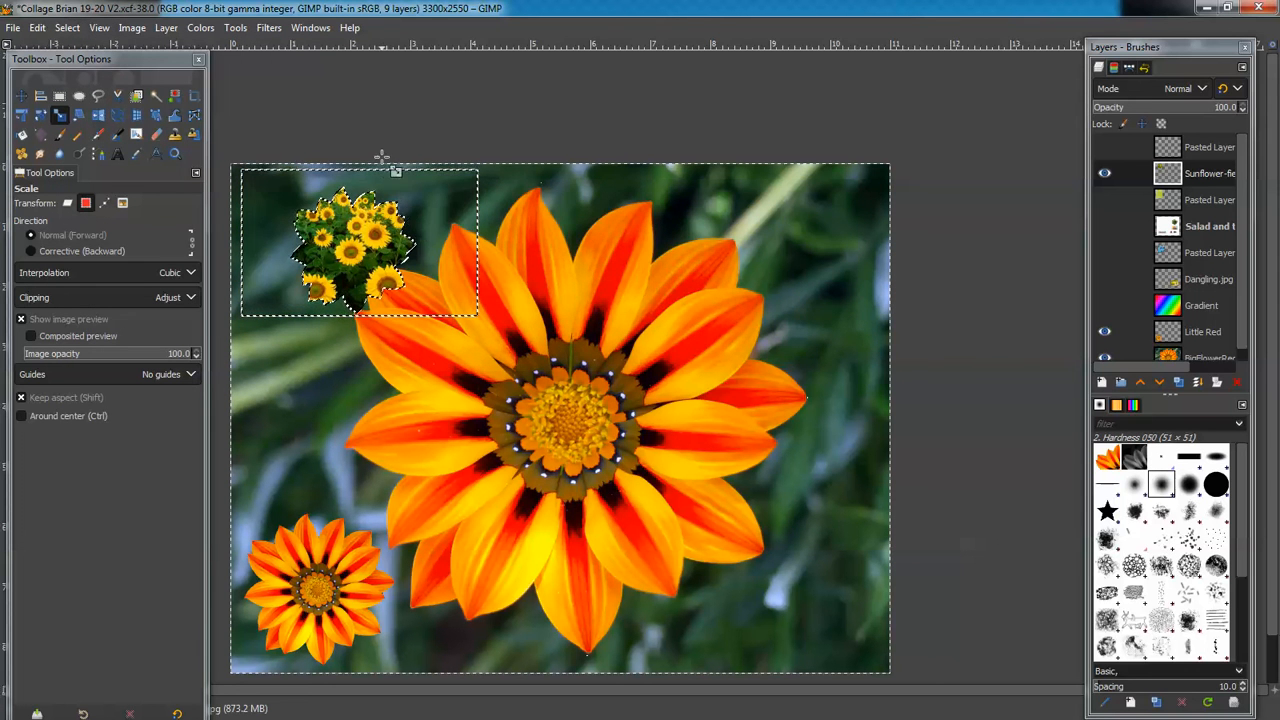